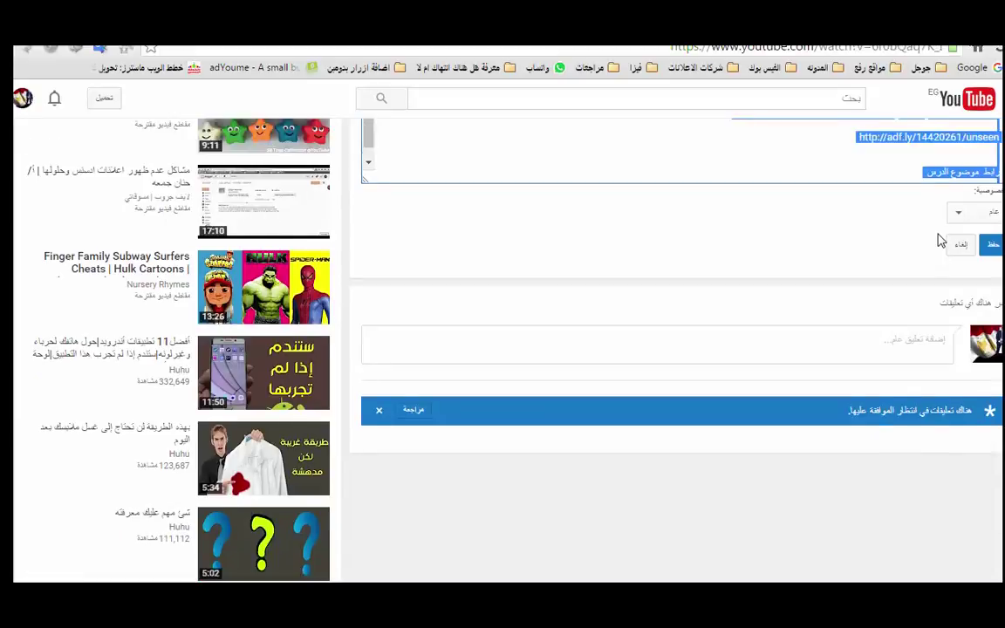
- Open the lesson's blog post through the adf.ly link from the YouTube video description, skipping the ad
scroll(938, 240, up, 10)
scroll(940, 242, down, 2)
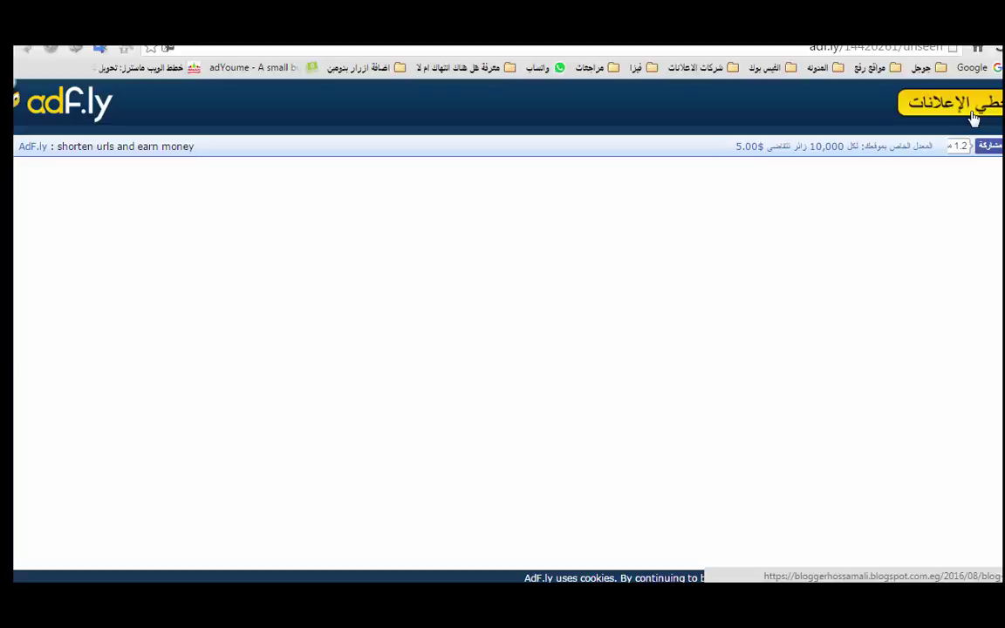
click(782, 122)
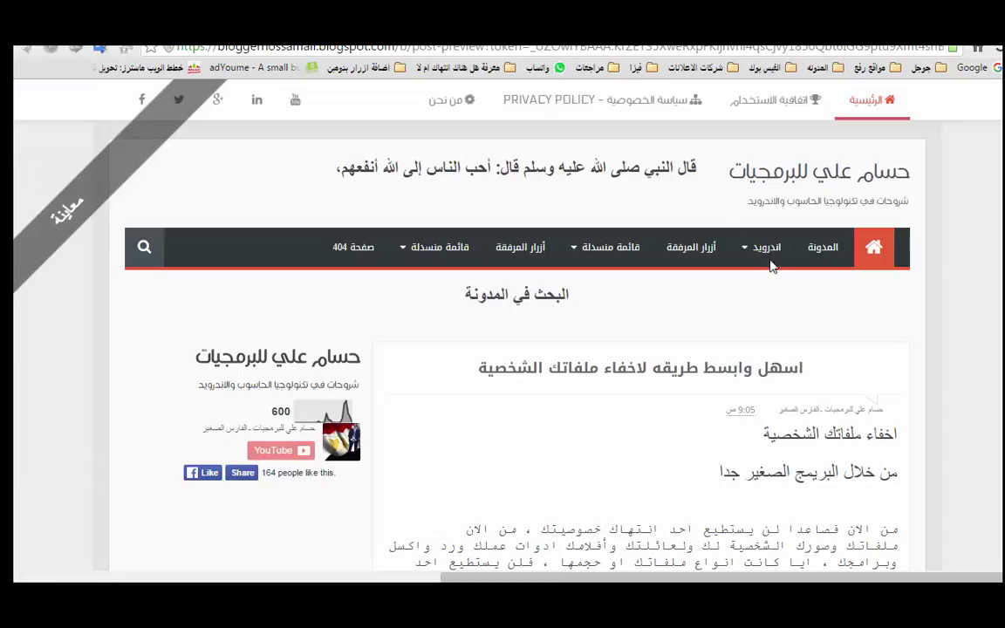
- Look through the blog post on hiding personal files and the article list on the blog's home page
scroll(771, 266, down, 3)
scroll(770, 153, up, 3)
scroll(759, 152, down, 5)
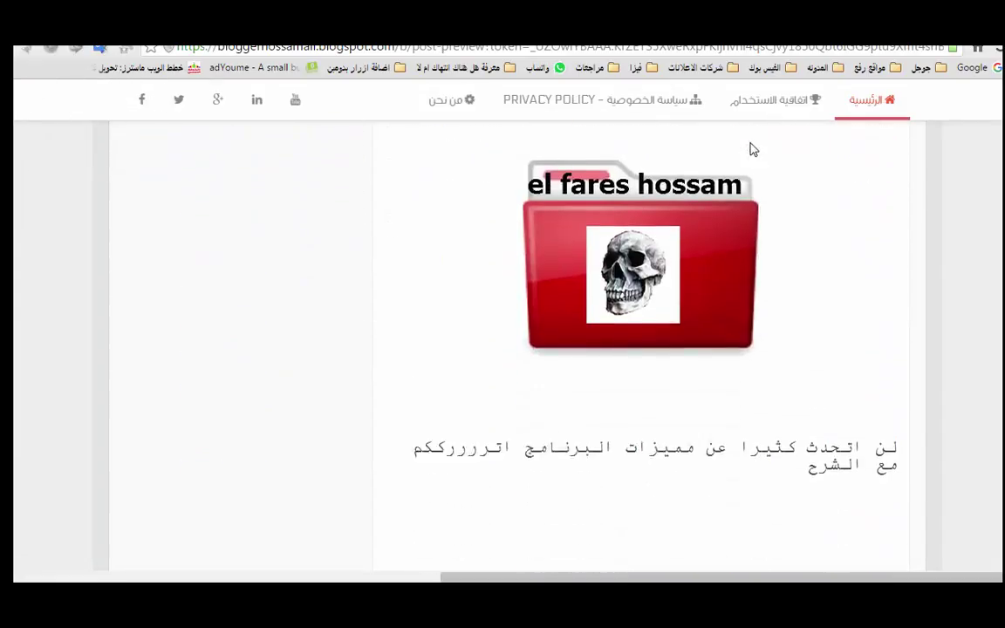
scroll(785, 180, down, 5)
scroll(789, 196, up, 8)
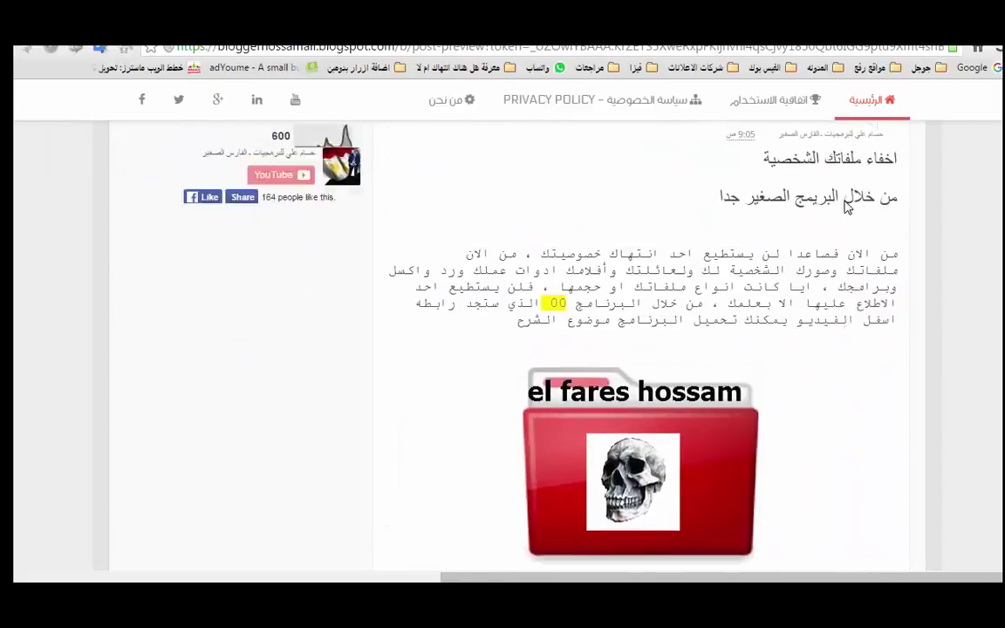
scroll(845, 206, up, 2)
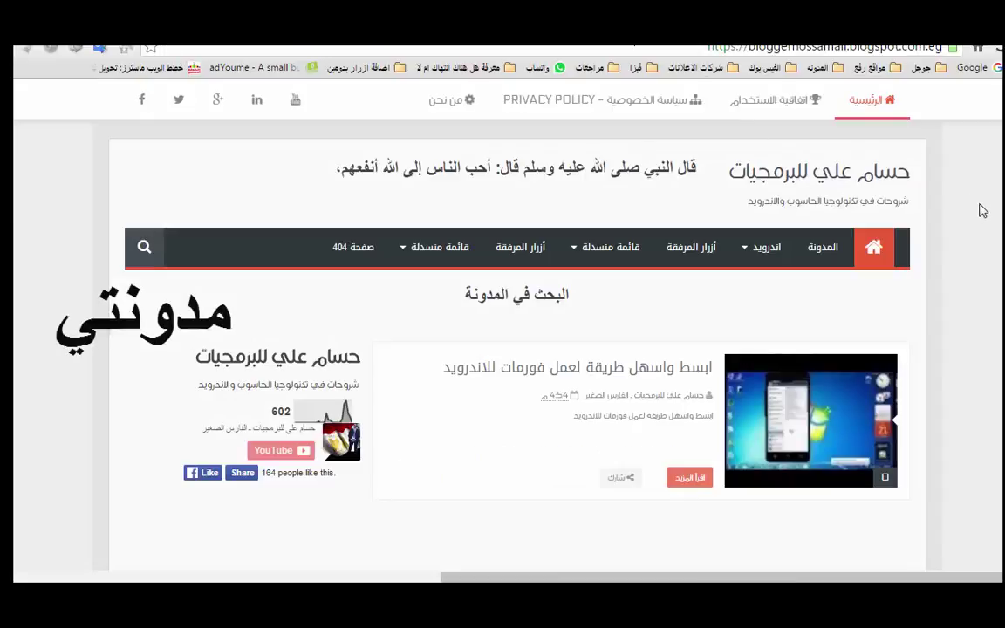
scroll(986, 218, down, 5)
scroll(992, 226, down, 10)
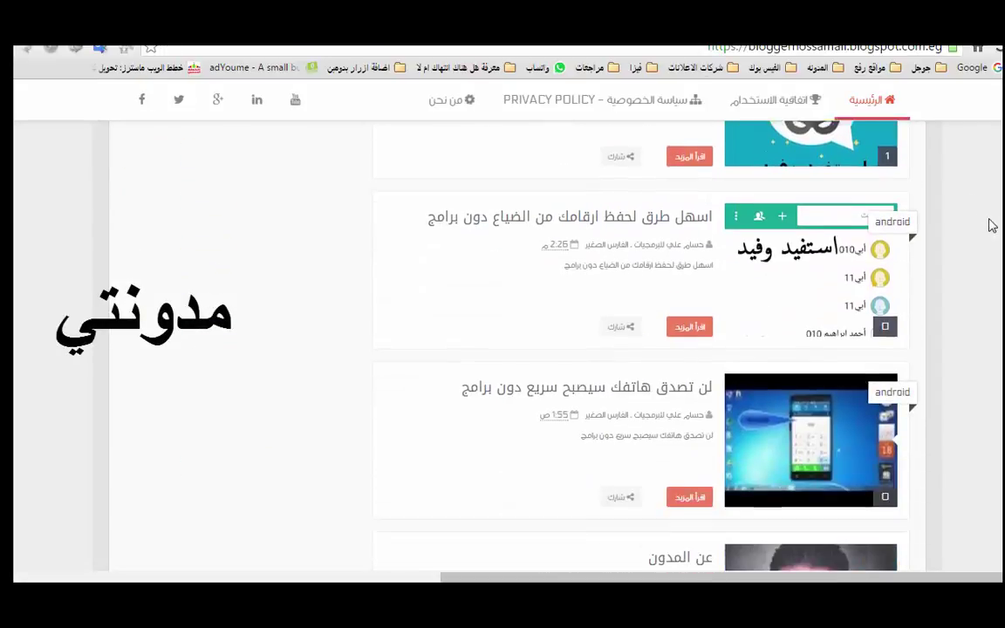
scroll(997, 236, up, 10)
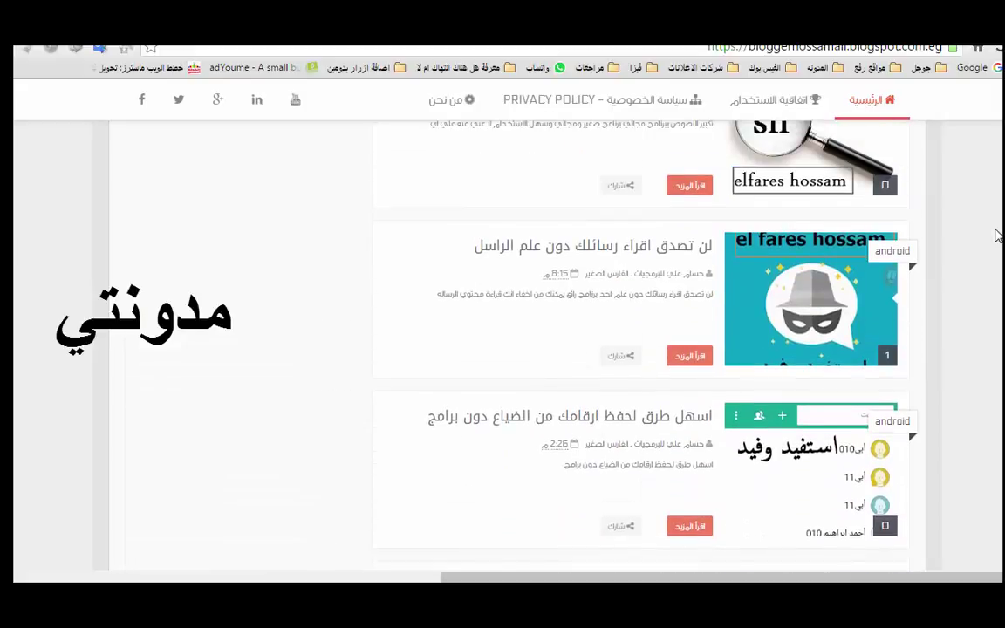
scroll(997, 236, up, 4)
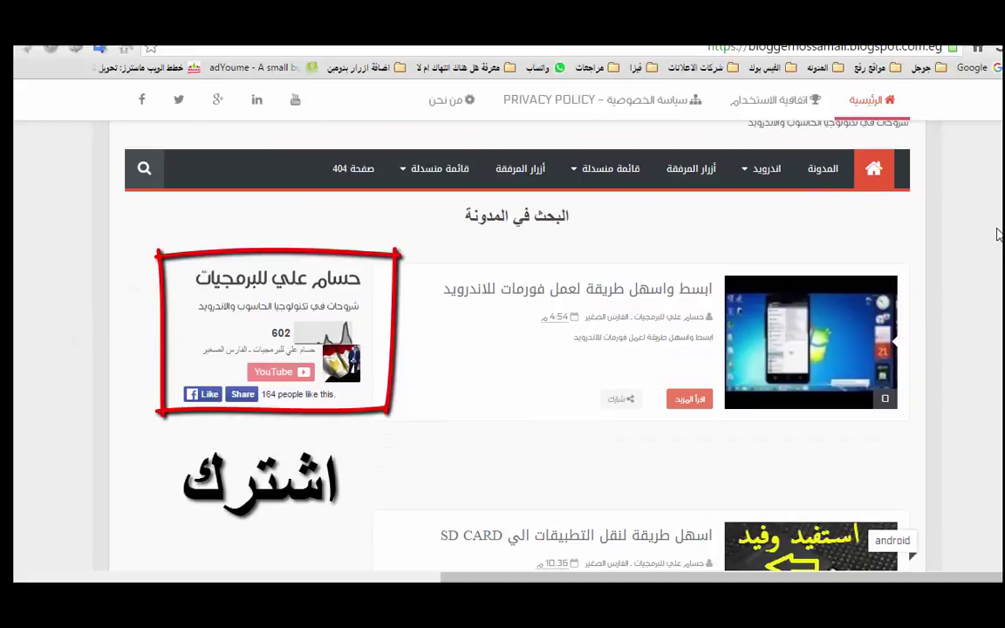
scroll(997, 235, down, 4)
scroll(850, 312, up, 4)
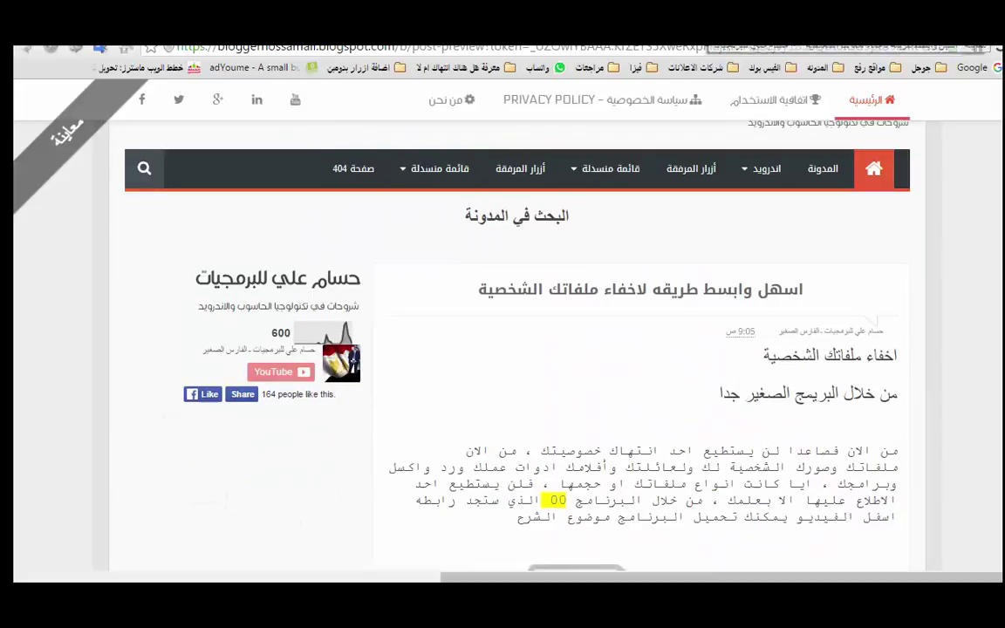
- Follow the program download link near the end of the blog post and skip the adf.ly ad to reach MediaFire
scroll(898, 236, down, 8)
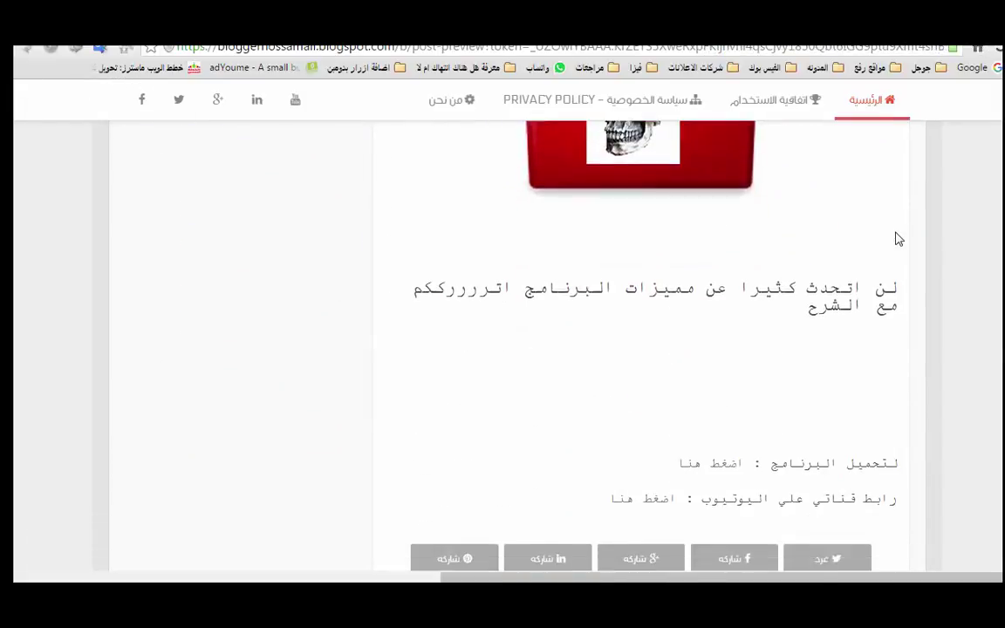
scroll(898, 239, down, 1)
scroll(898, 237, down, 3)
mouse_move(639, 210)
mouse_down()
mouse_move(729, 253)
mouse_move(877, 209)
mouse_move(717, 251)
mouse_up()
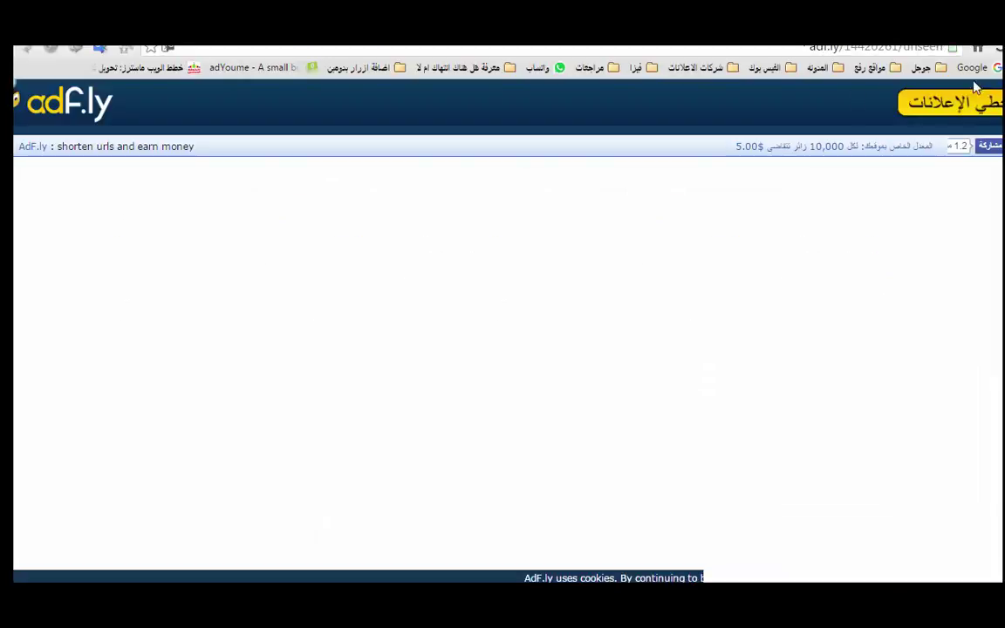
mouse_move(662, 231)
mouse_down()
mouse_move(860, 123)
mouse_move(820, 196)
mouse_up()
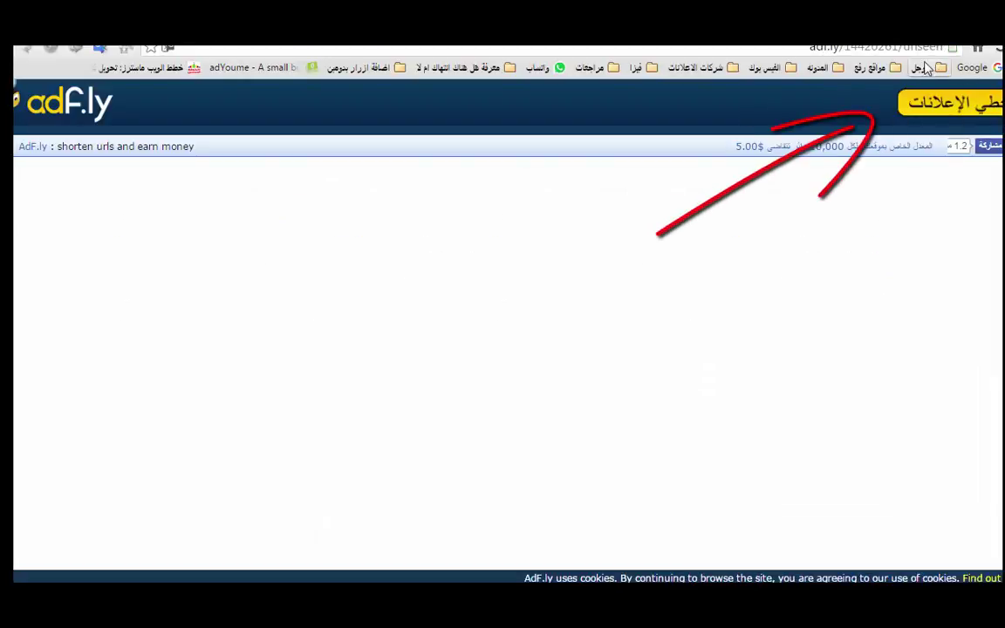
click(944, 109)
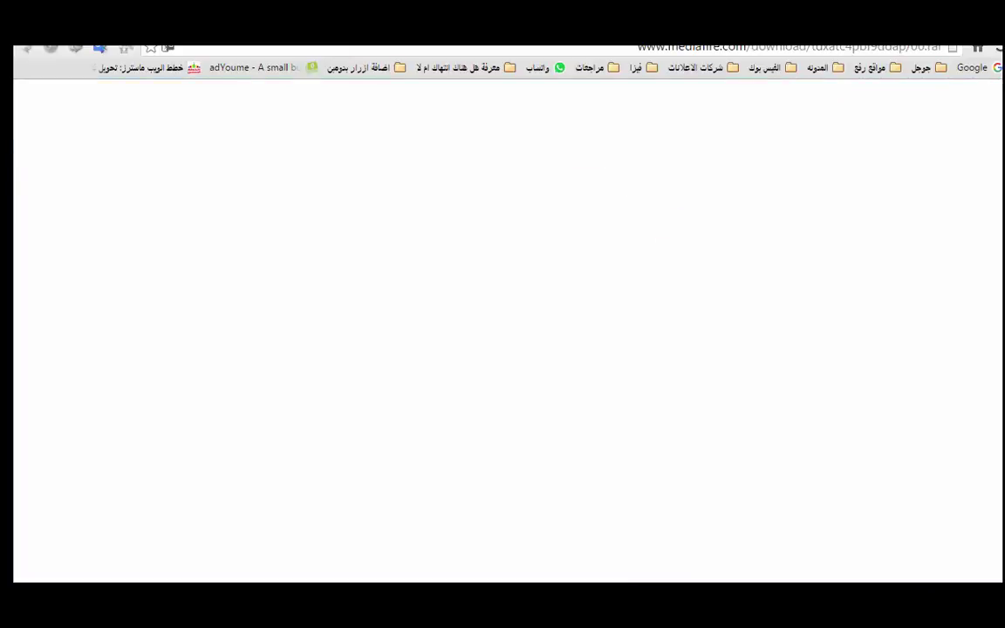
- Try to download the 00.rar archive from MediaFire
right_click(590, 156)
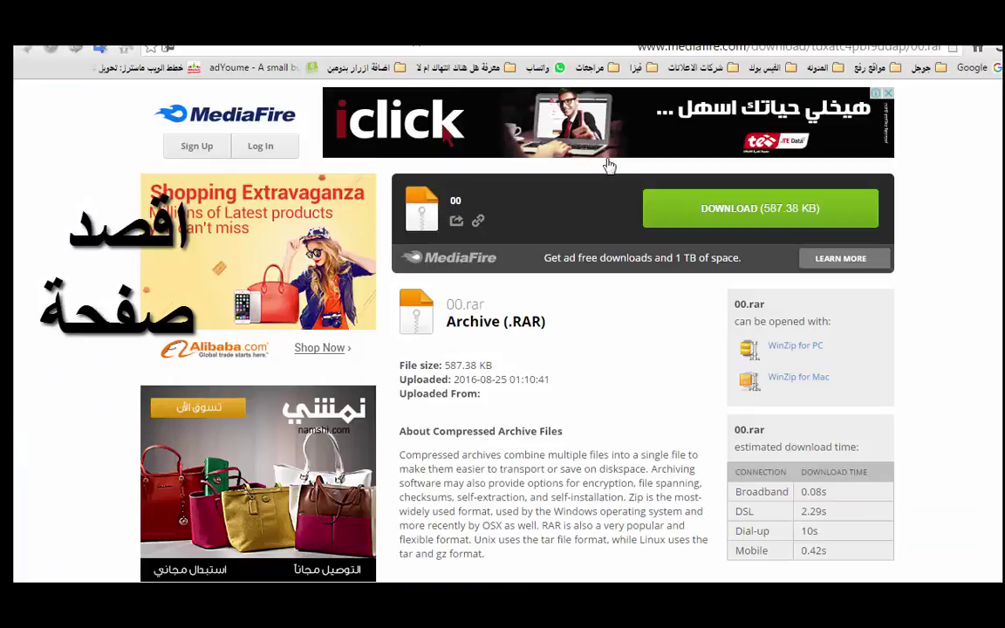
click(741, 220)
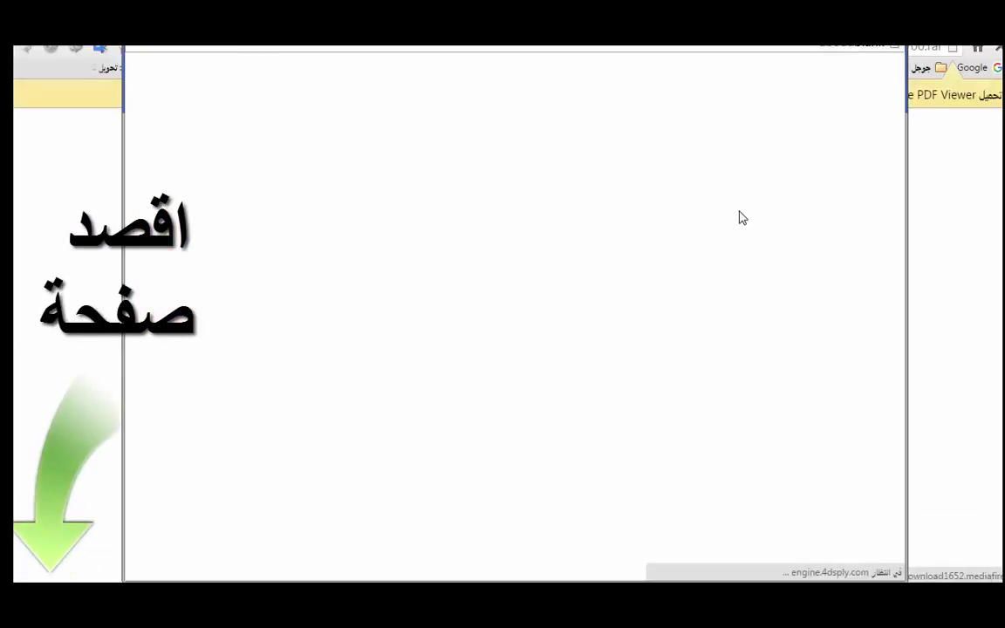
click(619, 358)
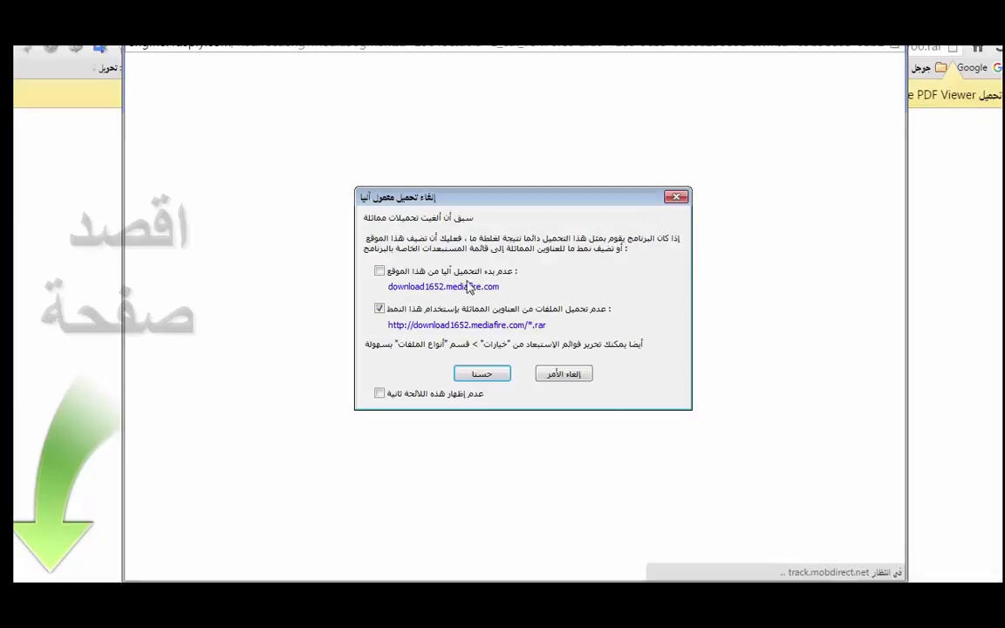
click(565, 375)
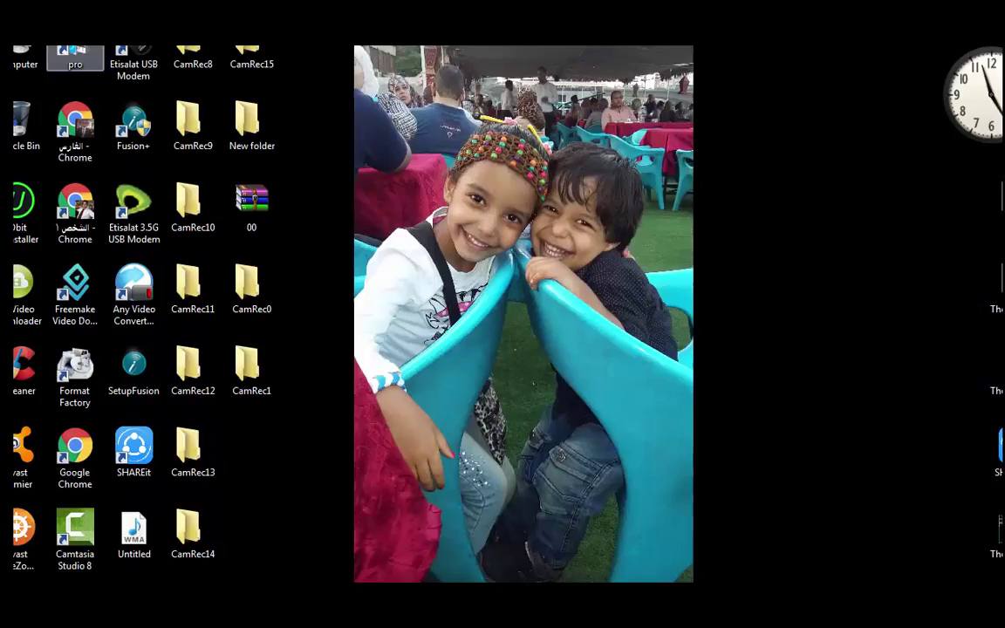
- Move the 00 archive to the empty desktop area beside the wallpaper photo
drag(242, 187, 686, 231)
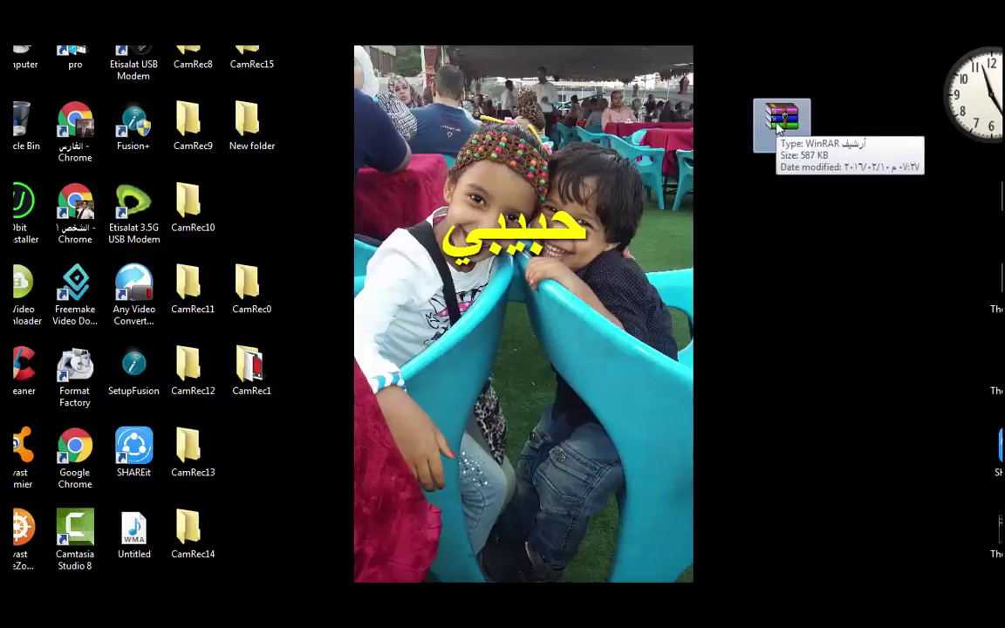
- Try extracting the 00 archive to the Desktop through WinRAR's extraction options
double_click(781, 122)
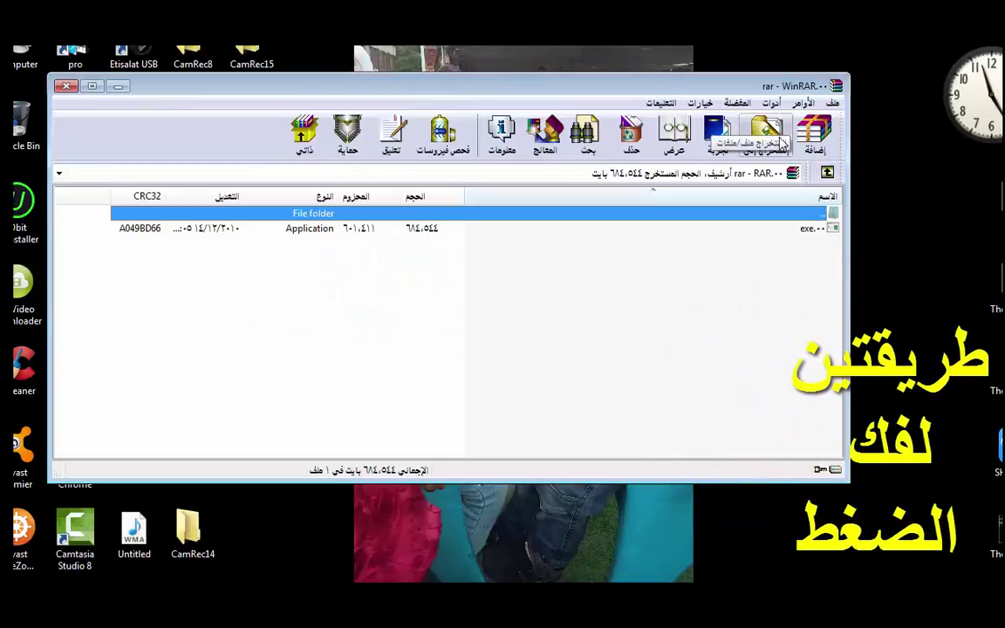
click(765, 133)
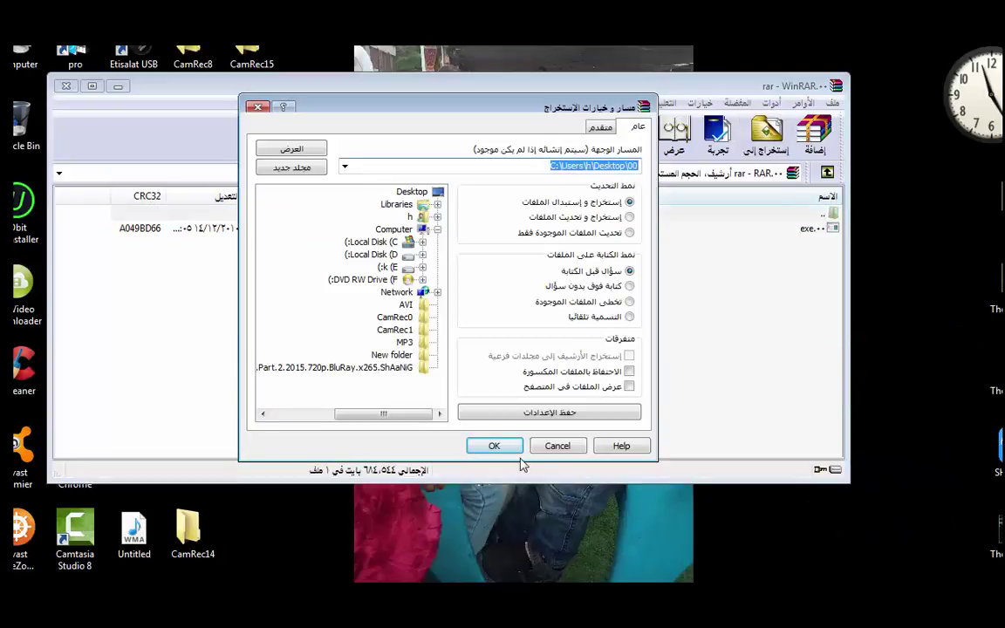
click(411, 191)
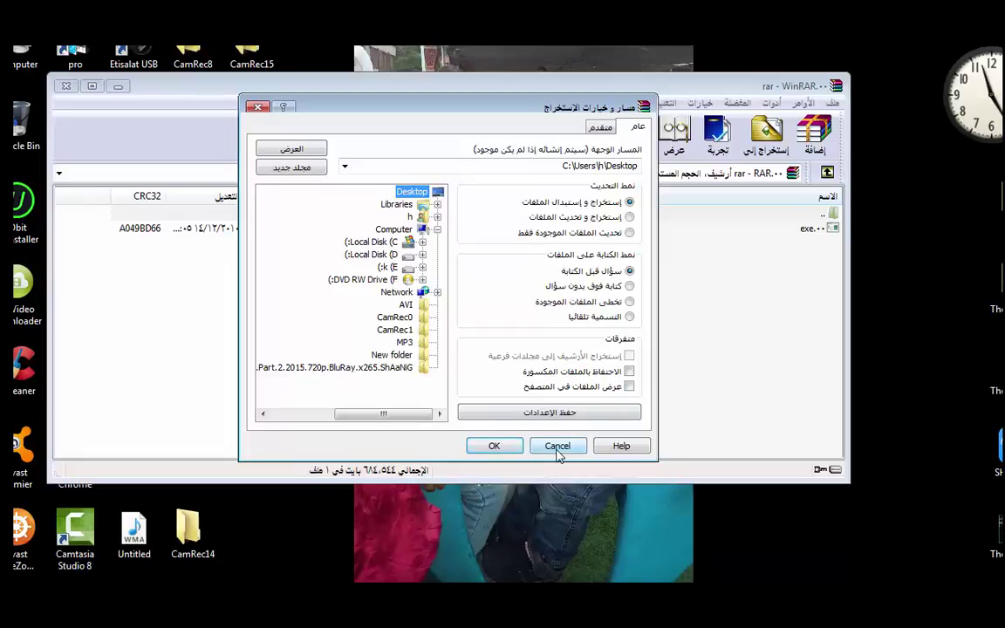
click(557, 446)
key(alt+F4)
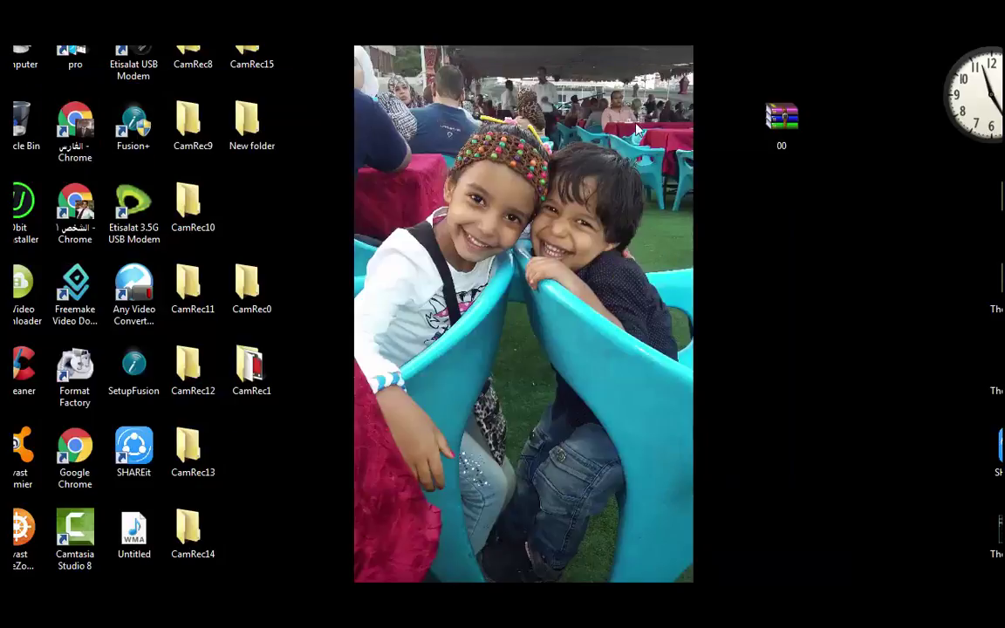
- Extract the archive into its own 00 folder and place that folder next to the archive on the desktop
right_click(771, 120)
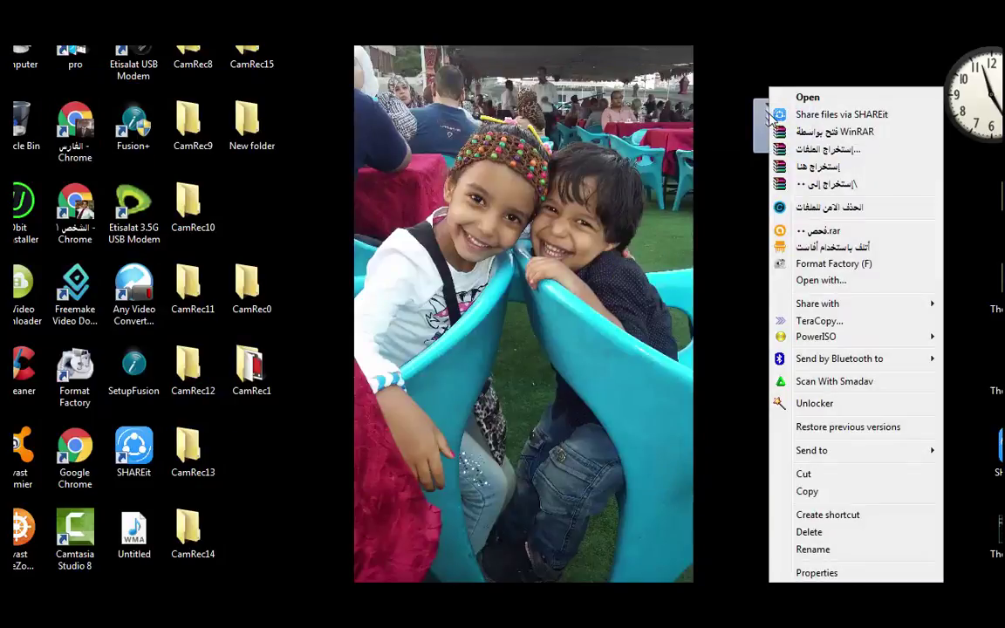
click(812, 188)
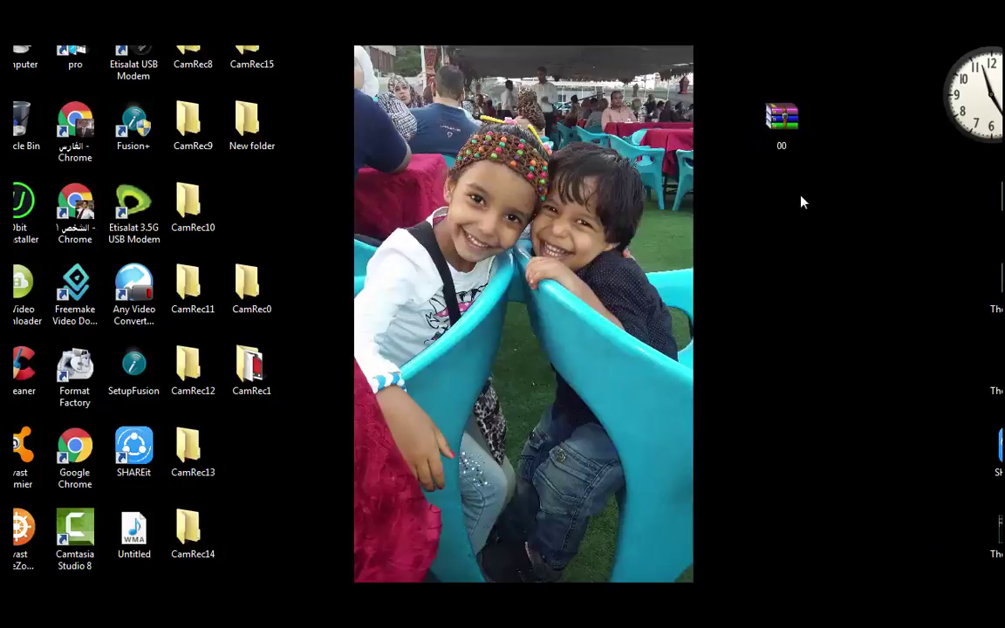
drag(262, 208, 843, 130)
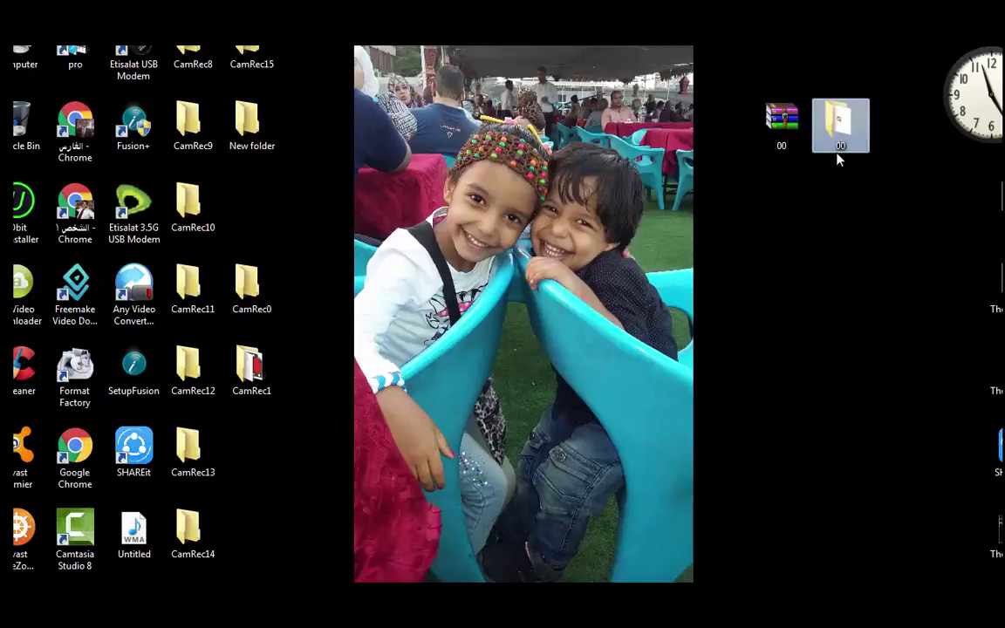
- Copy the 00 application from the extracted 00 folder
double_click(843, 131)
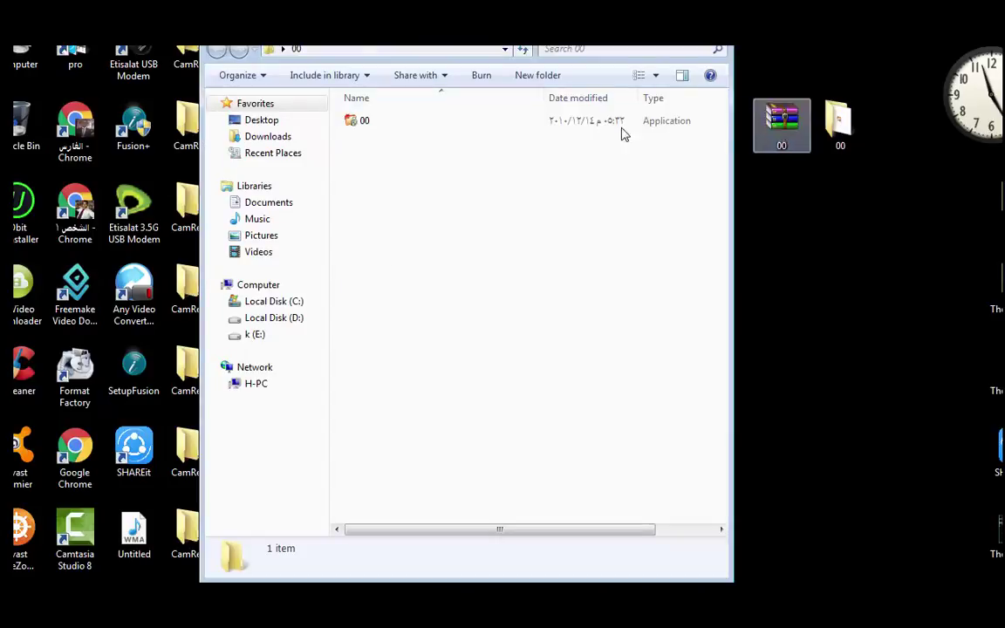
click(367, 123)
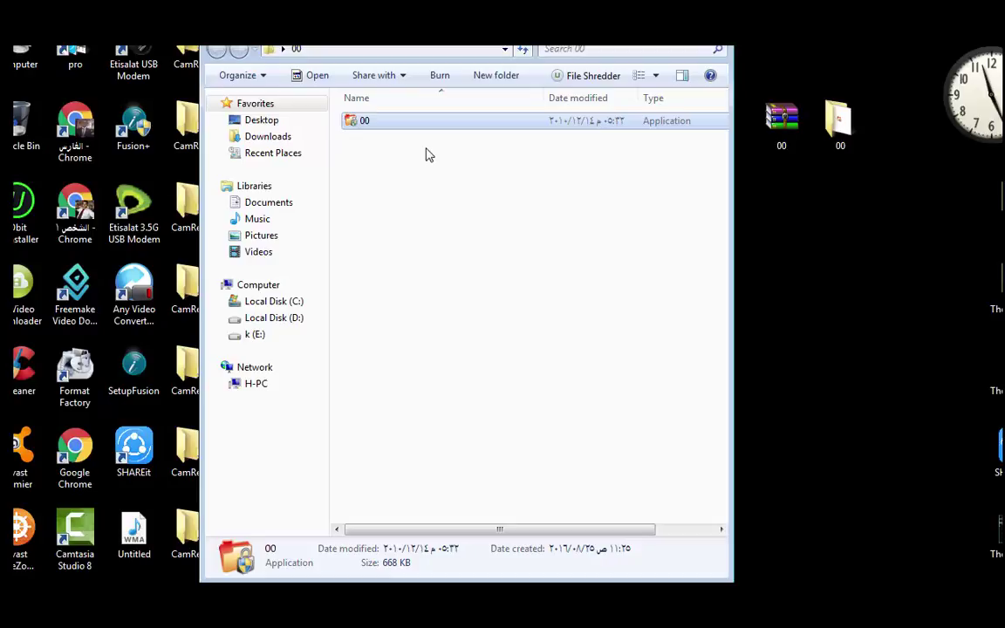
right_click(367, 125)
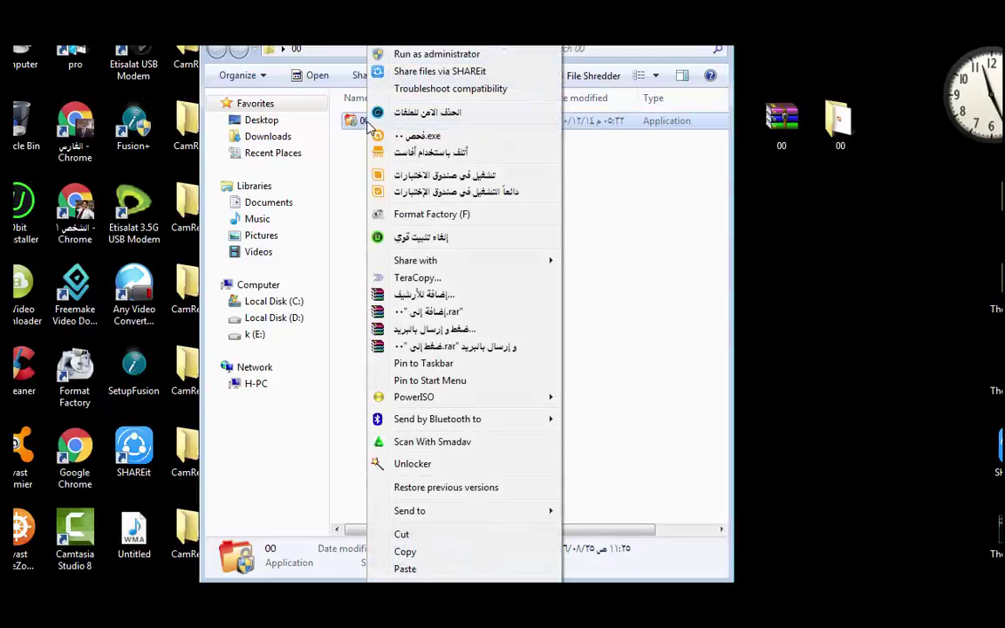
click(422, 551)
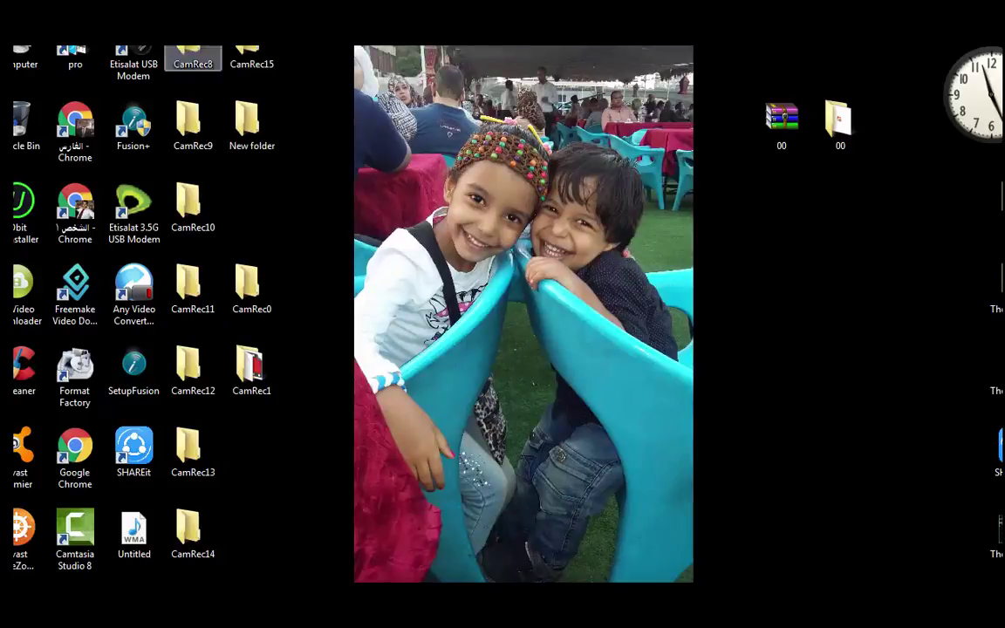
- Open the تجربه folder on Local Disk (D:) in a maximized window and show its contents as extra large icons
double_click(26, 54)
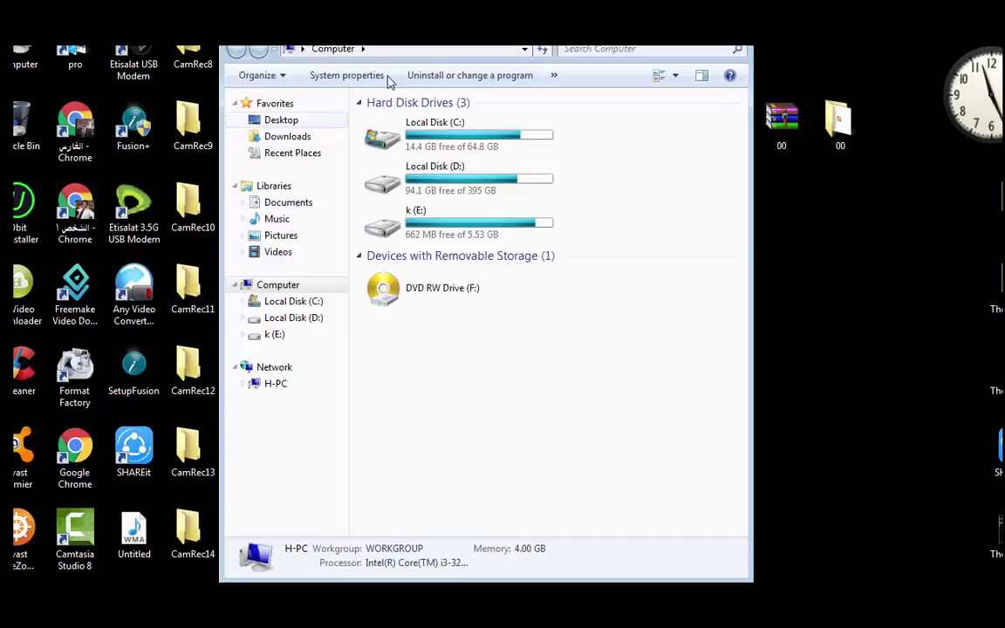
key(super+Up)
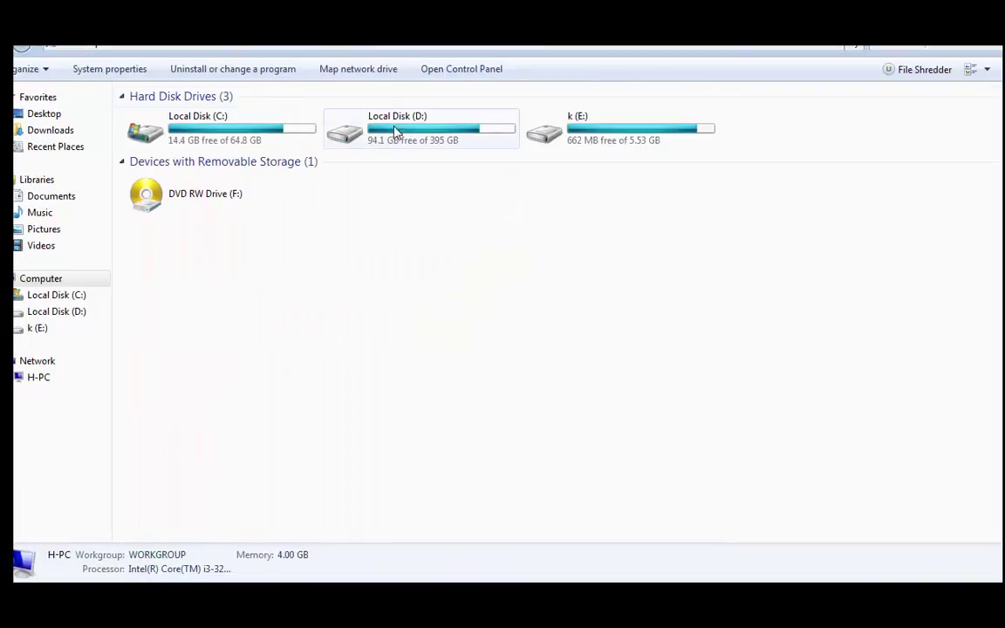
double_click(392, 138)
click(509, 121)
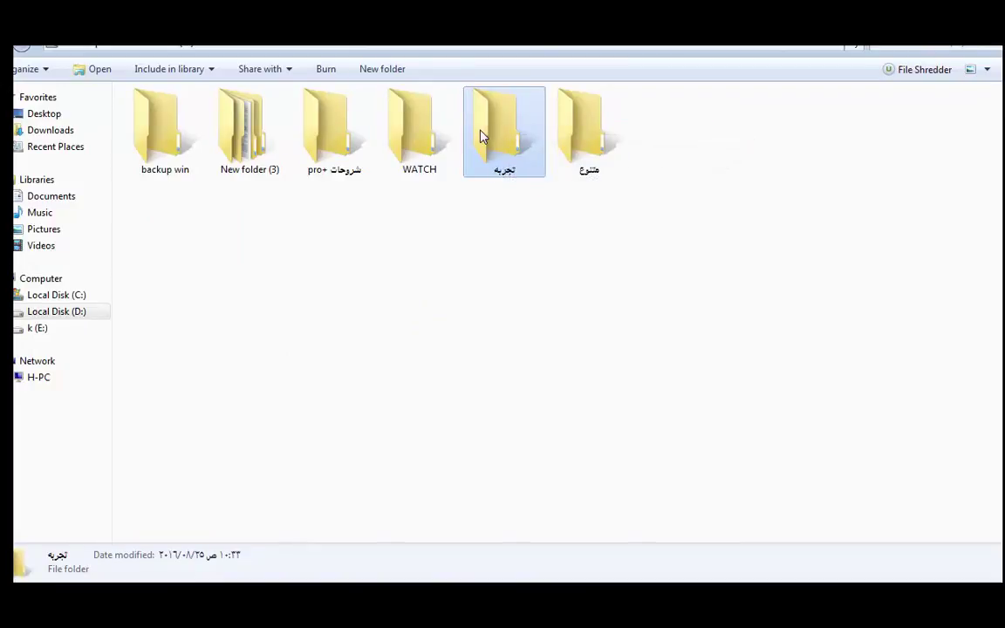
double_click(488, 137)
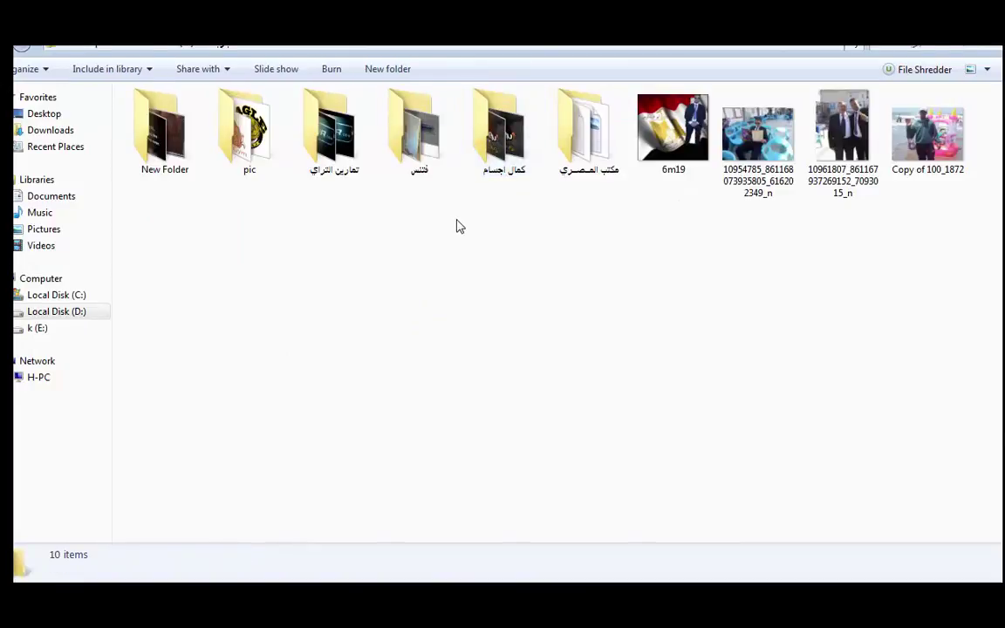
click(987, 69)
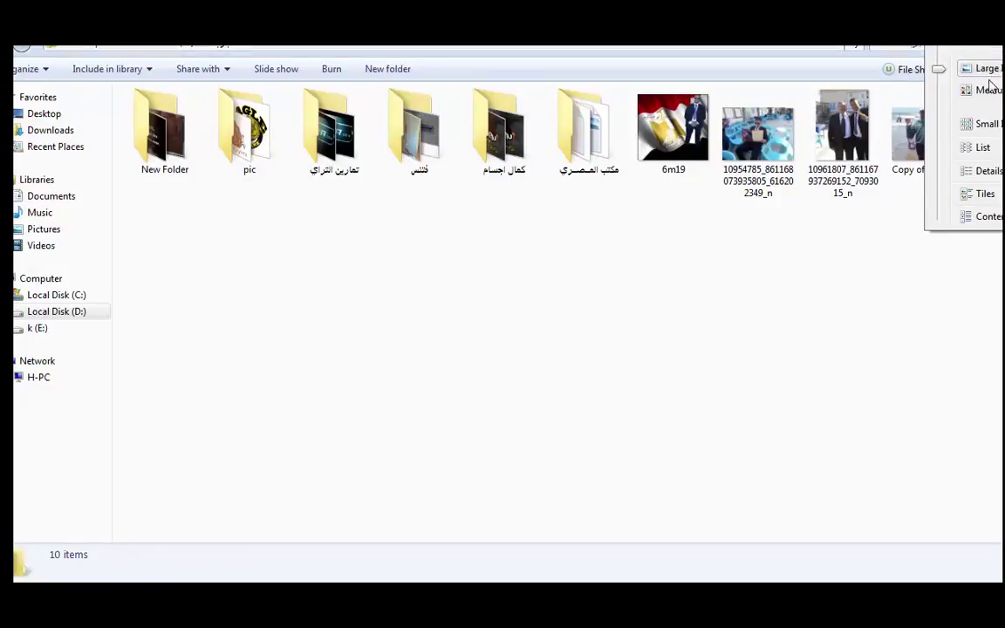
click(991, 50)
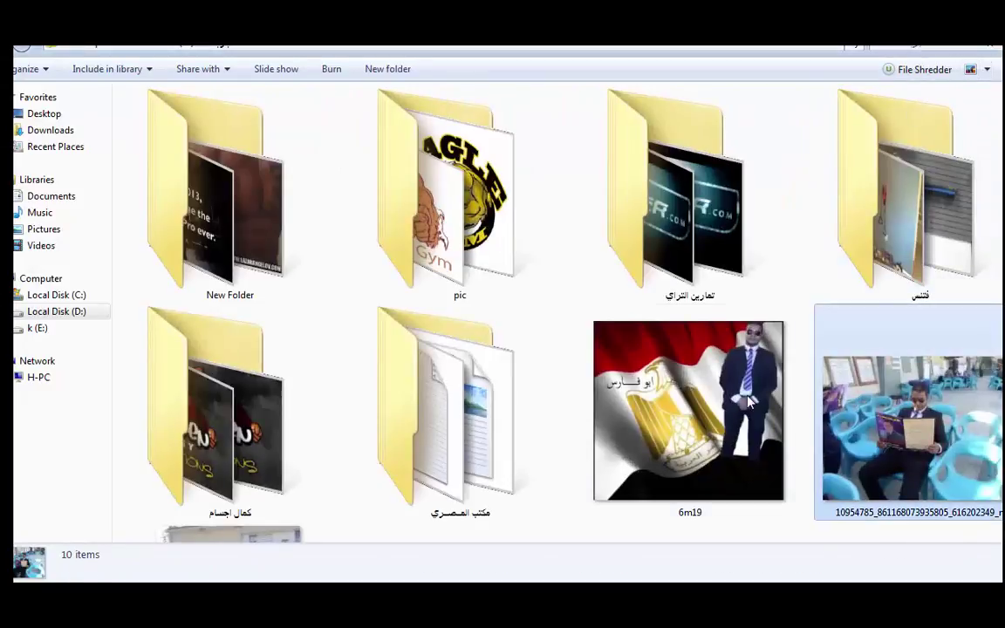
- Look through the photos in the تجربه folder and the contents of its مكتب المصري and كمال اجسام subfolders
click(672, 356)
scroll(608, 438, down, 2)
click(248, 387)
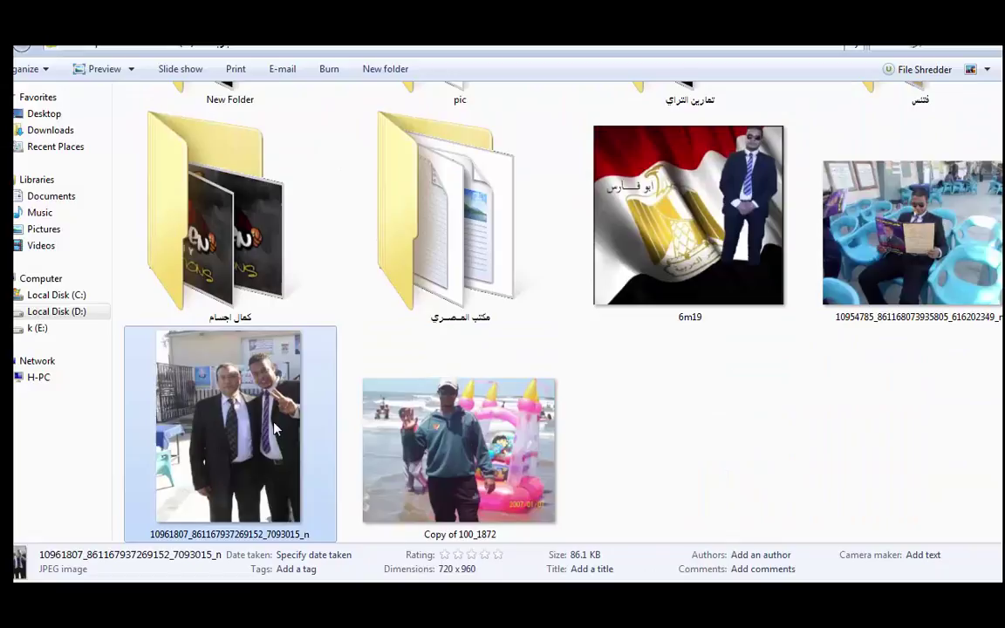
double_click(502, 249)
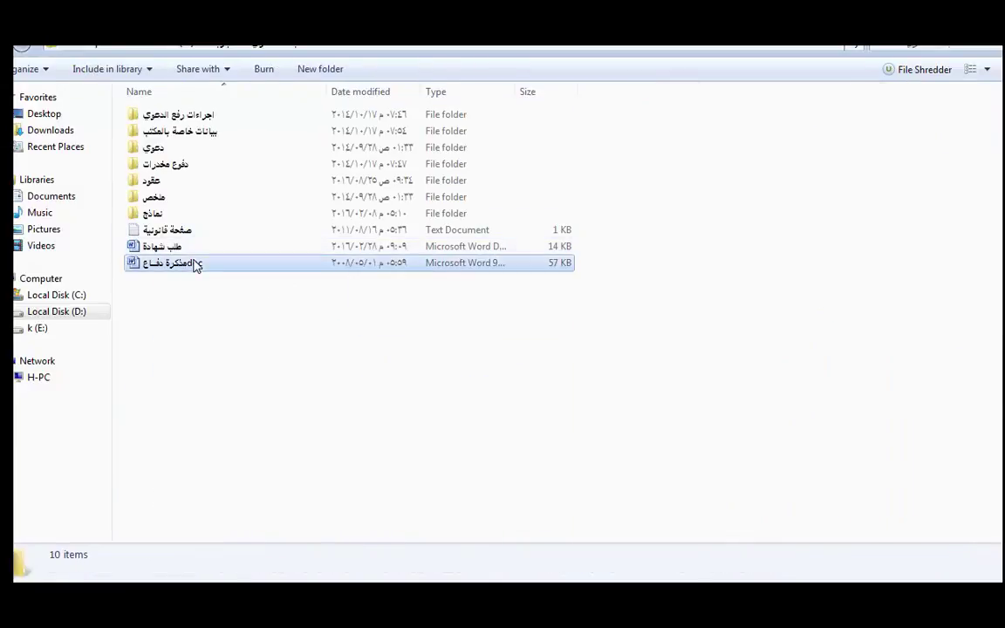
click(196, 263)
click(218, 233)
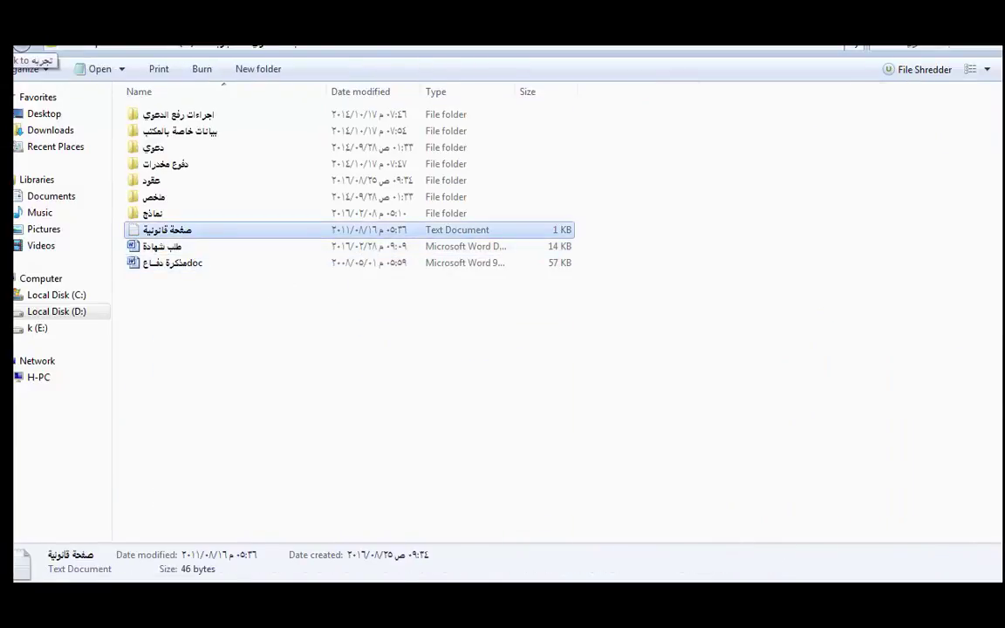
click(22, 43)
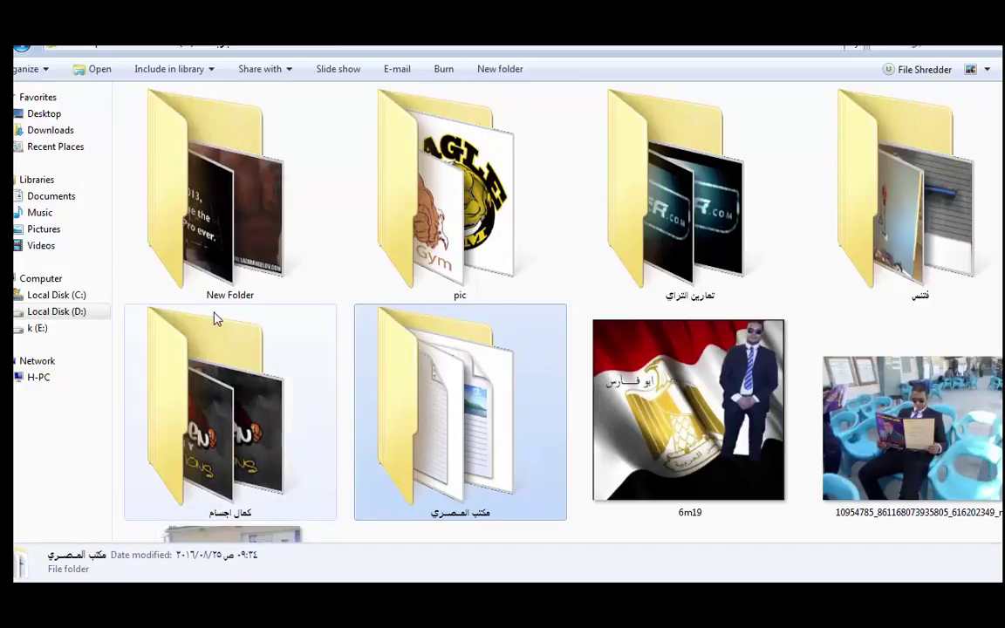
double_click(194, 397)
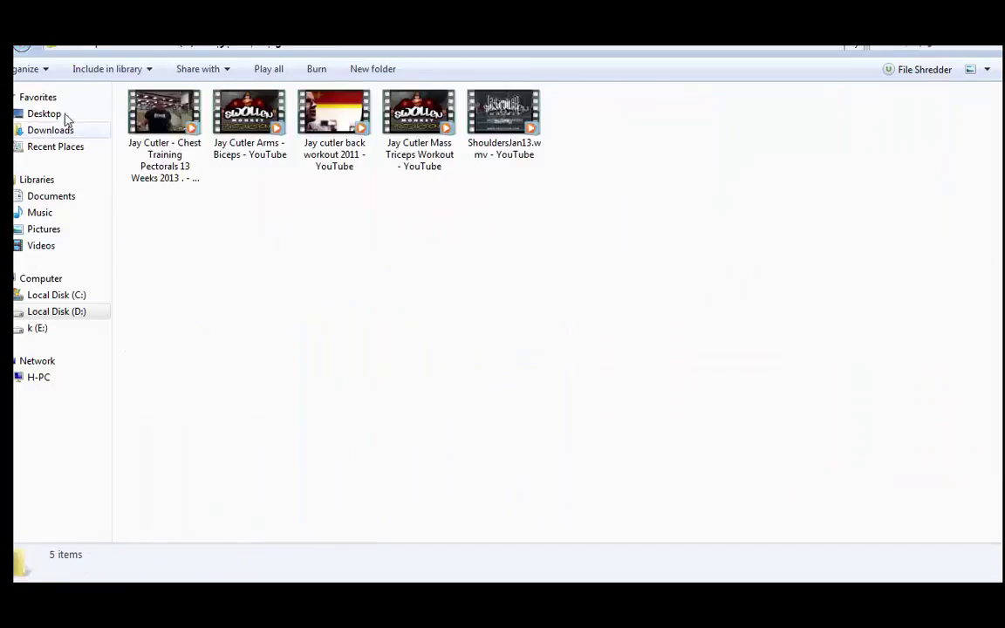
key(BackSpace)
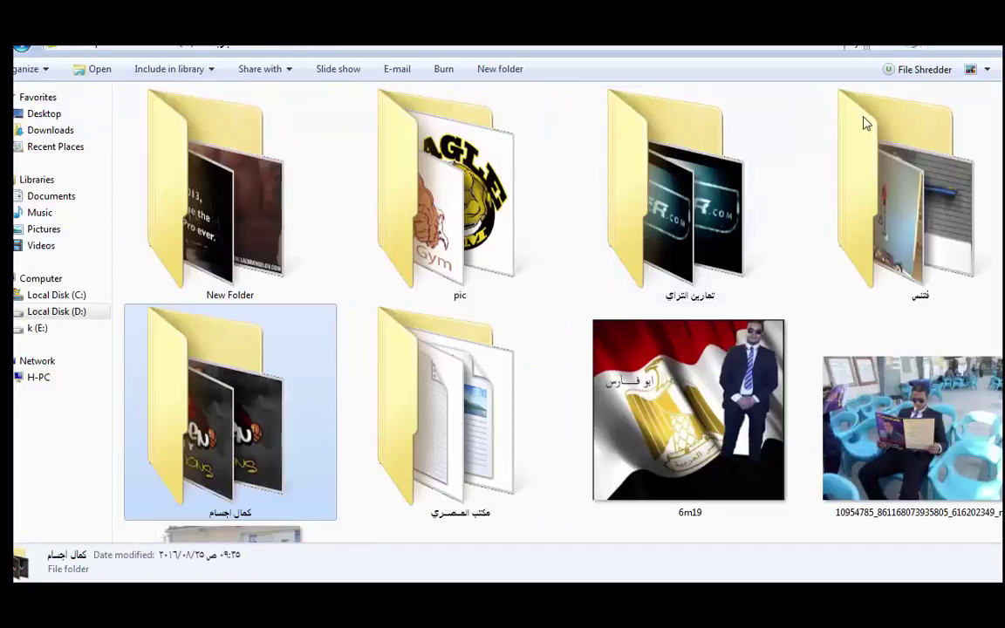
- Show the تجربه folder's contents as large icons and paste the copied 00 application into it
click(987, 70)
click(976, 104)
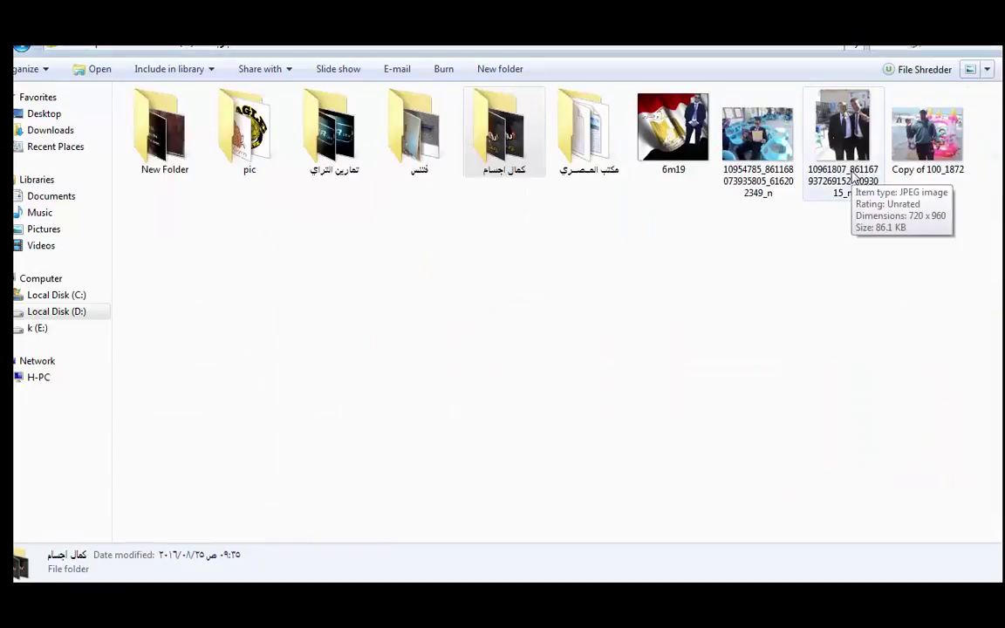
right_click(531, 268)
click(578, 376)
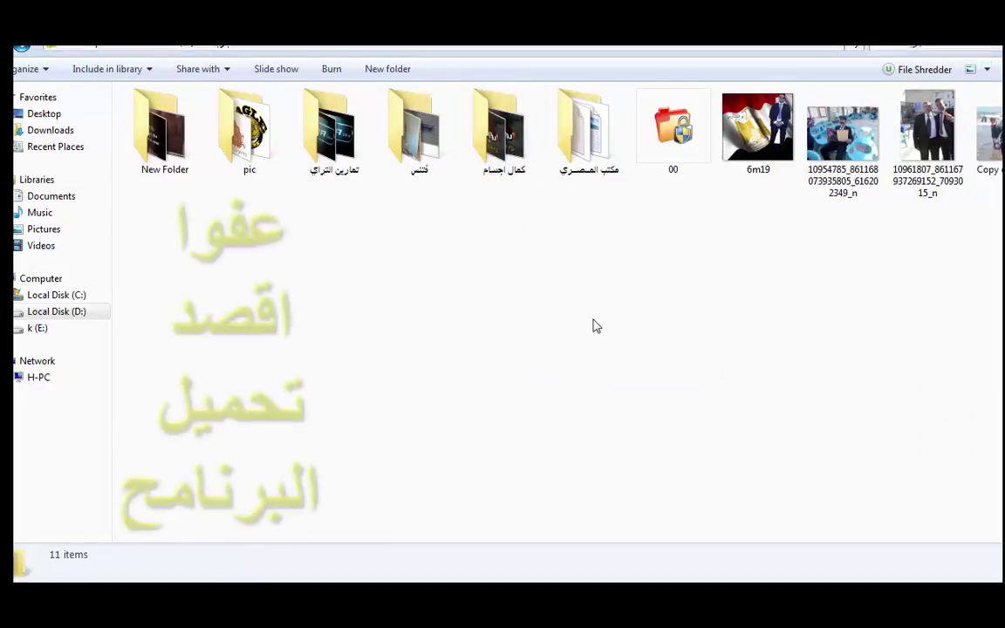
- Run the pasted 00 application and protect the folder using Protect Default, entering the protection password in both password fields
click(684, 165)
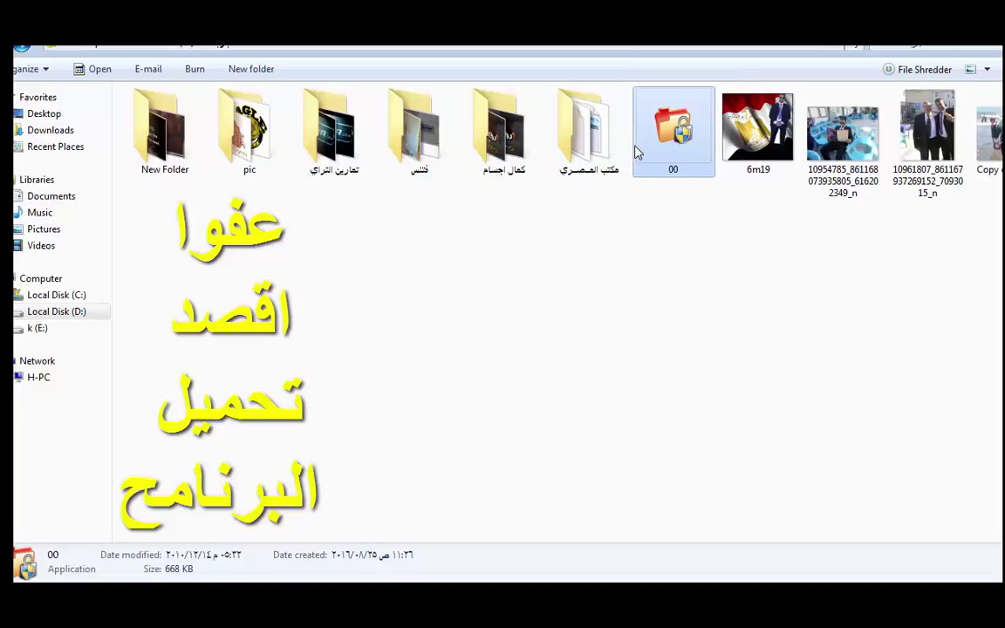
mouse_move(702, 126)
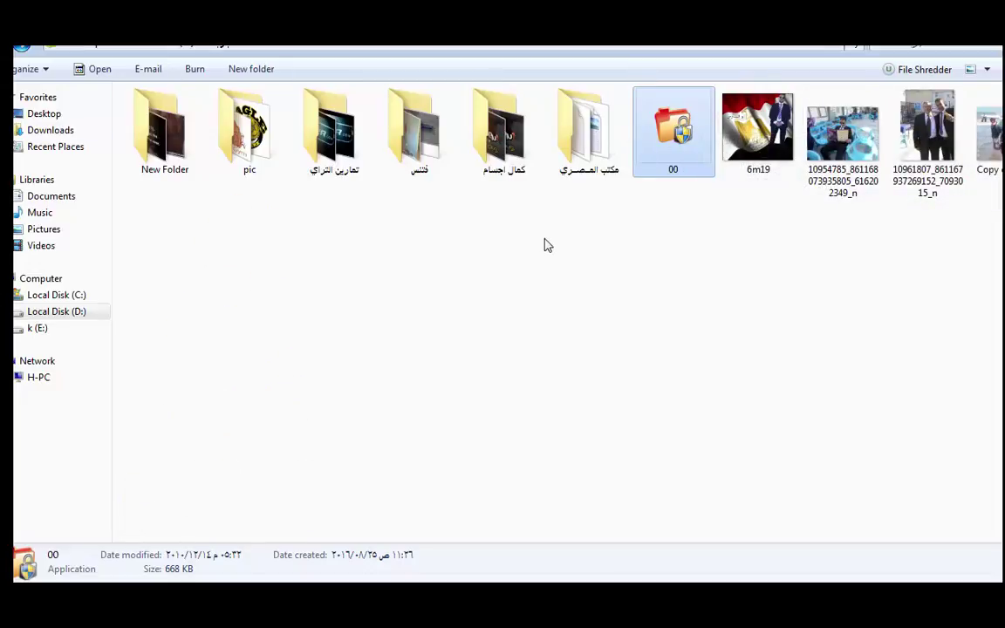
double_click(661, 157)
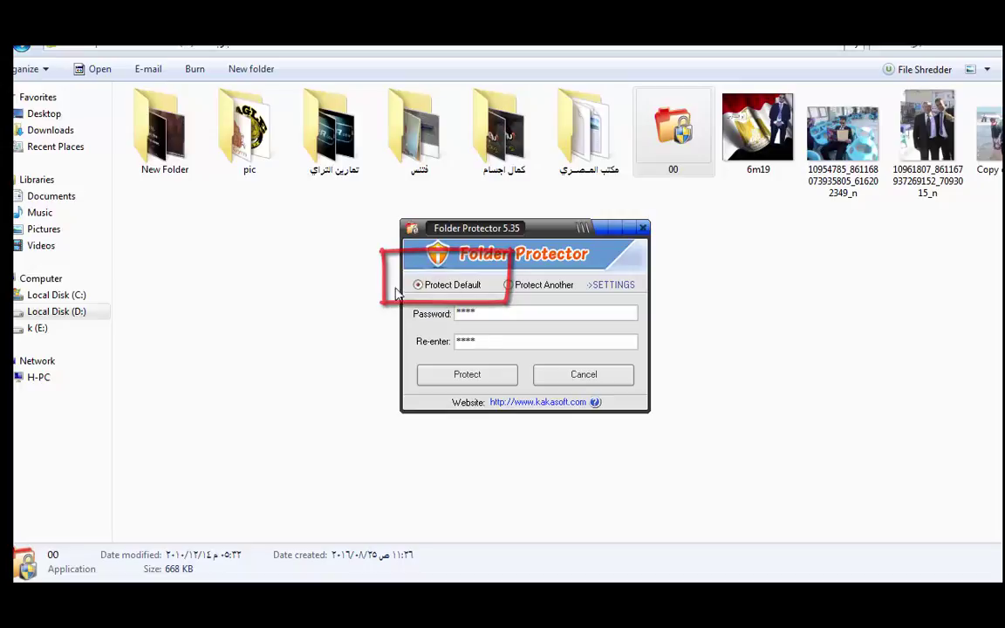
click(446, 377)
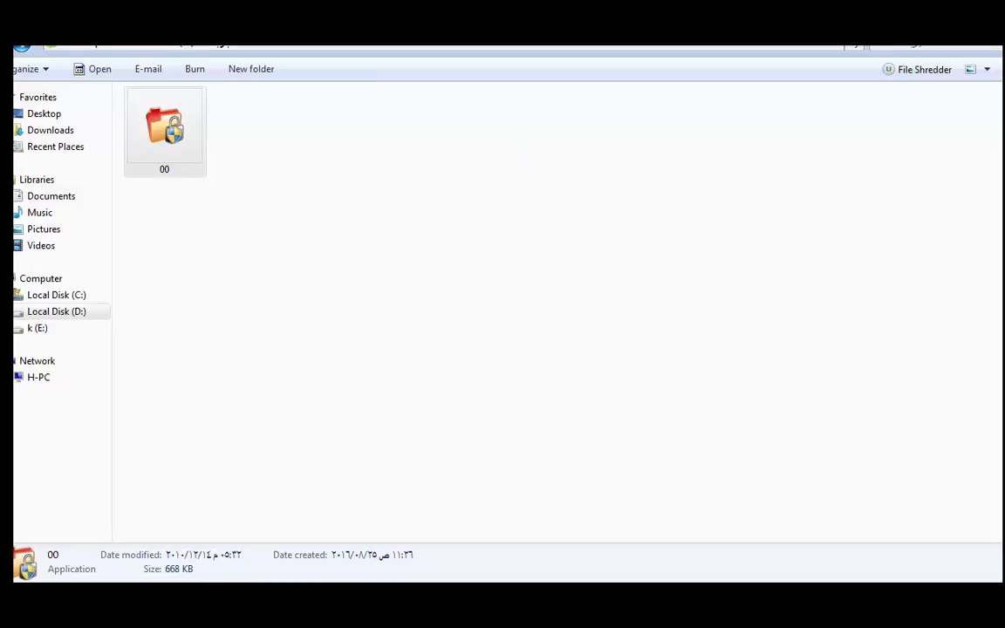
- Reopen the protected تجربه folder from Local Disk (D:) to check its contents, and return to the drive root
key(BackSpace)
double_click(515, 127)
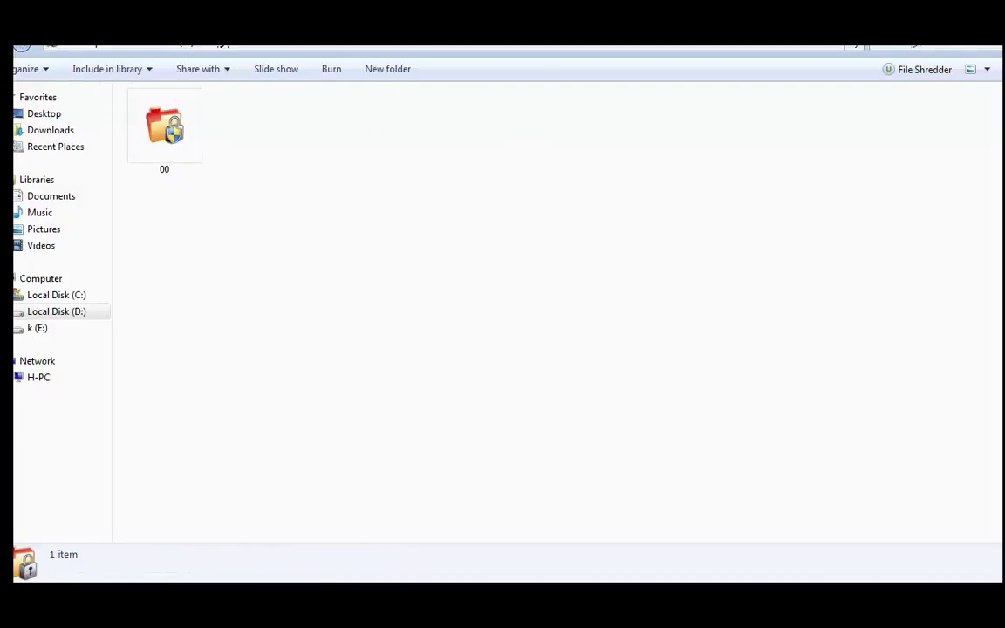
key(BackSpace)
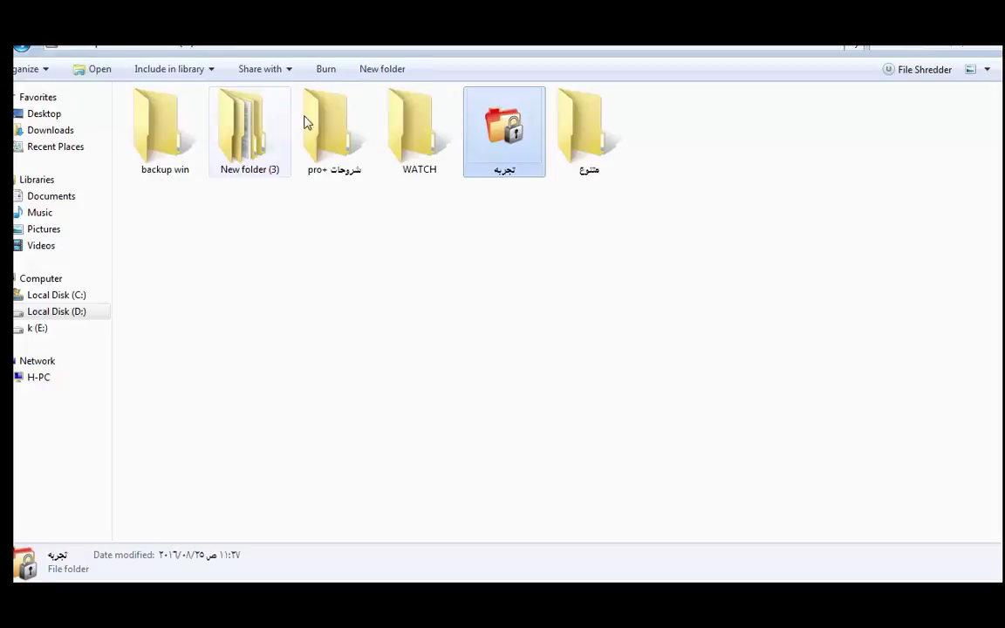
- Move the protected تجربه folder from Local Disk (D:) into the اسلاميات folder inside متنوع
right_click(511, 144)
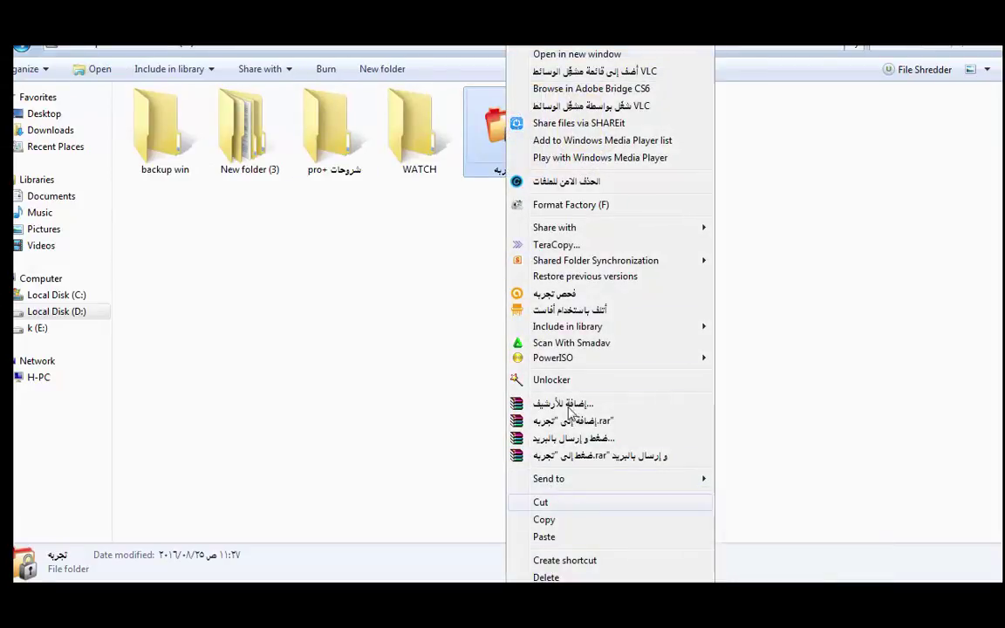
click(541, 502)
double_click(594, 140)
right_click(334, 208)
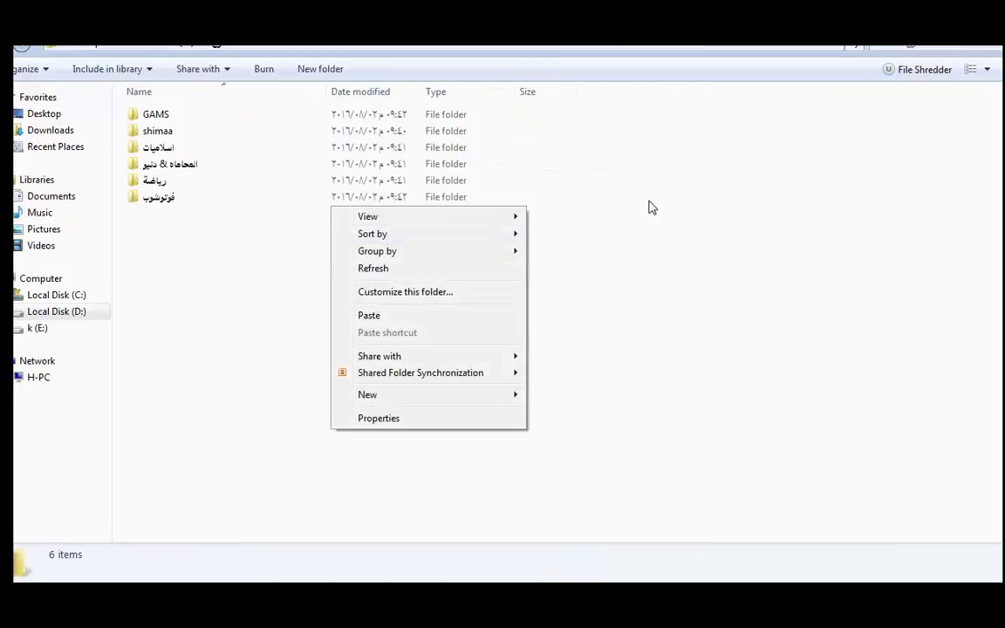
click(274, 323)
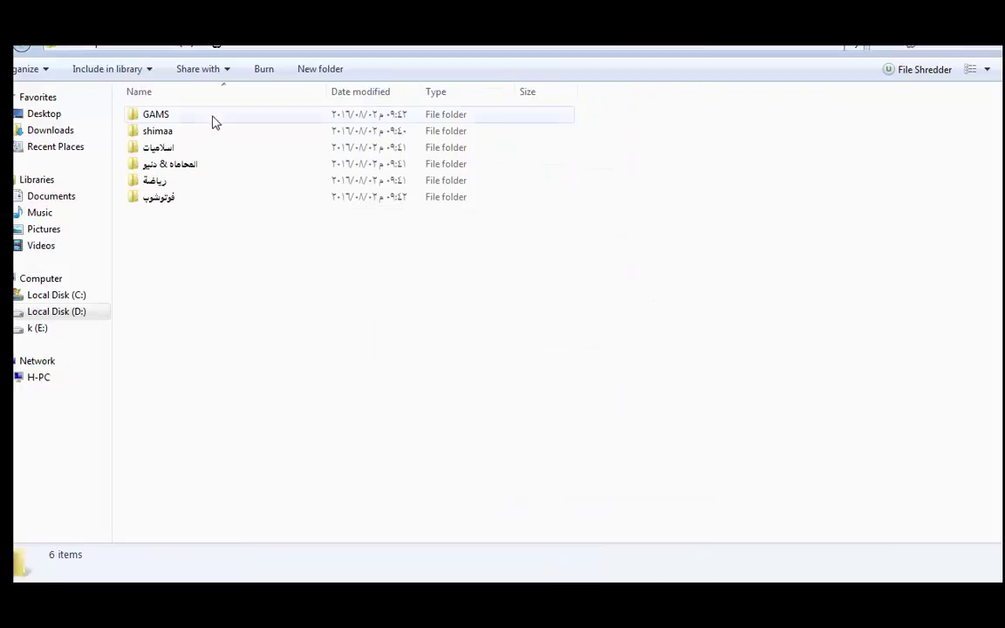
double_click(179, 147)
right_click(834, 214)
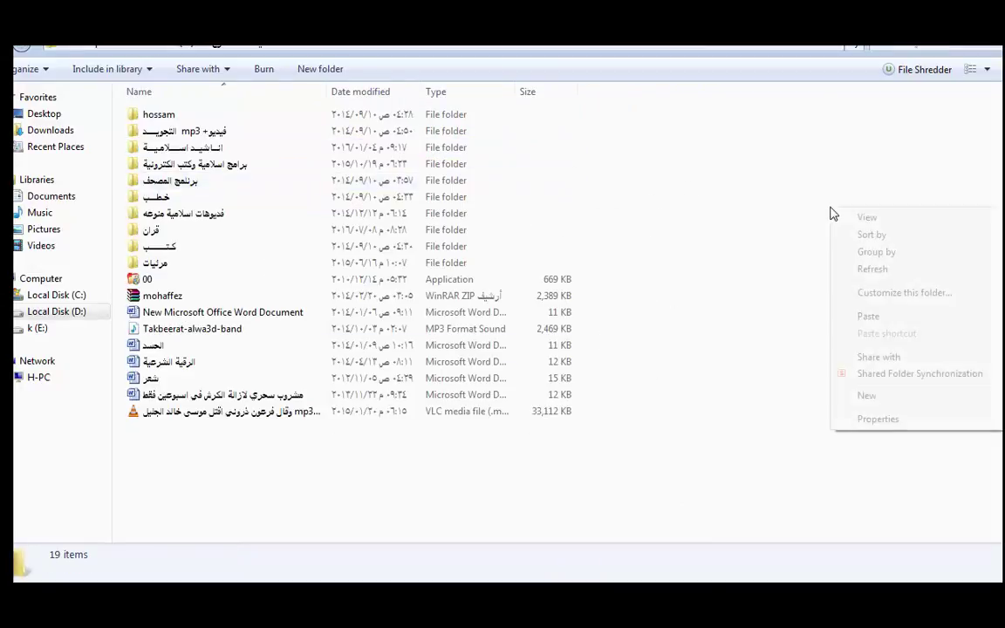
click(866, 317)
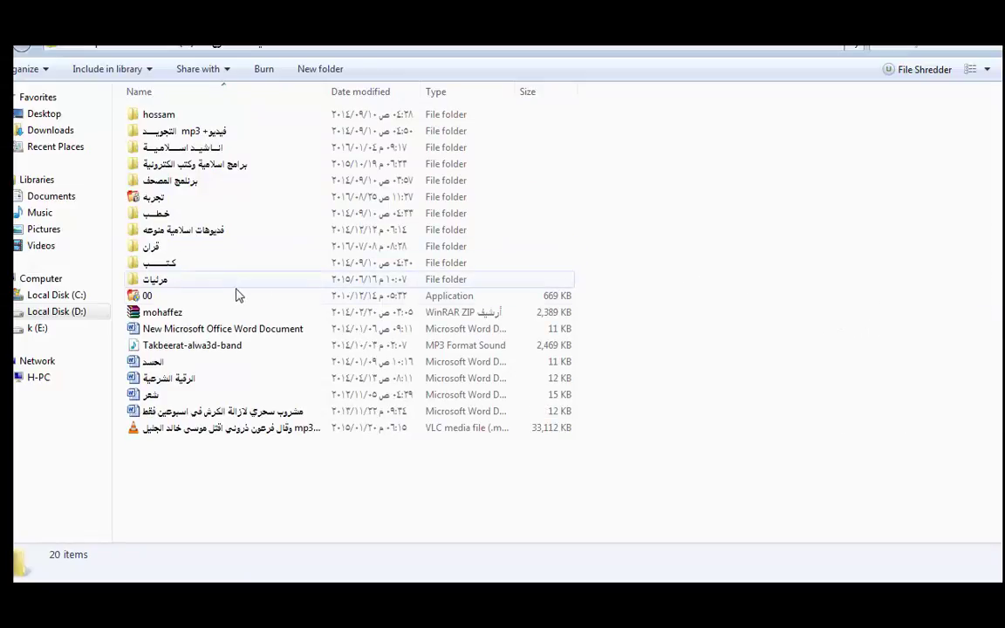
- Select the moved تجربه folder and display the اسلاميات folder's contents as large icons
click(147, 199)
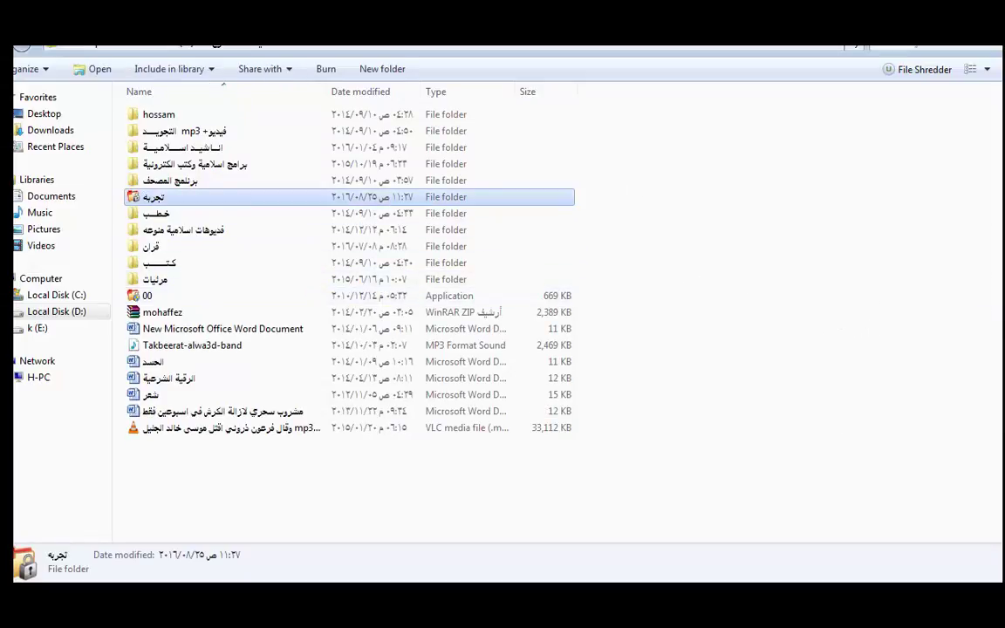
click(975, 70)
click(978, 71)
click(977, 71)
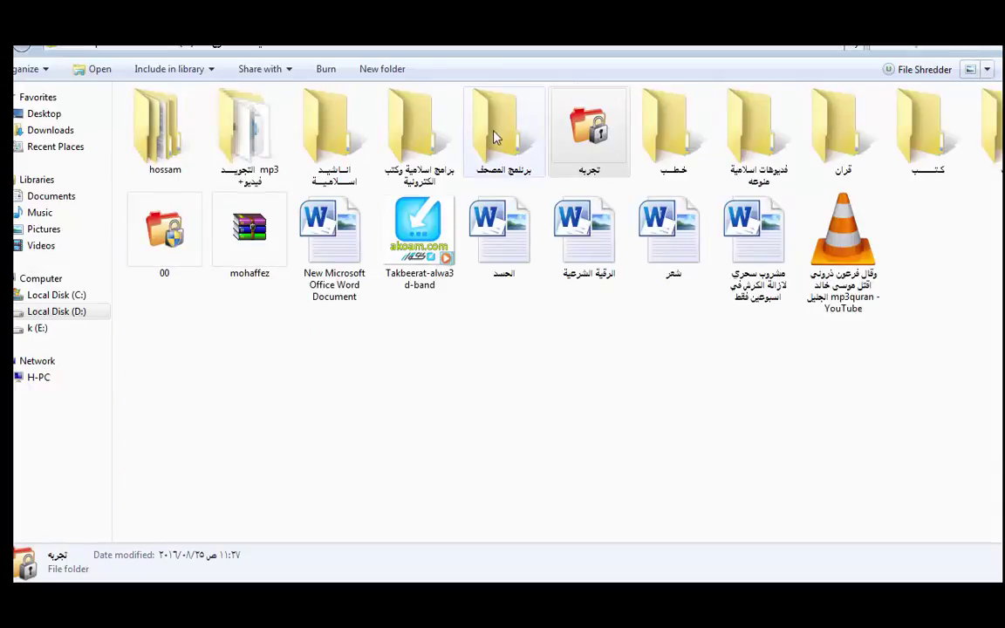
- Move the تجربه folder out of اسلاميات back to the root of Local Disk (D:)
right_click(613, 128)
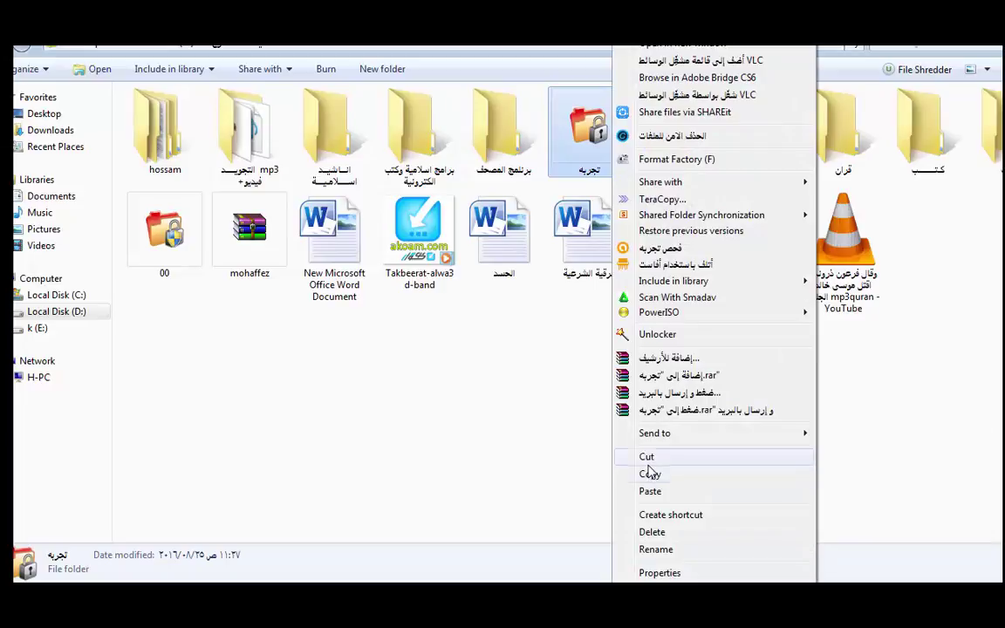
click(647, 456)
key(BackSpace)
key(BackSpace)
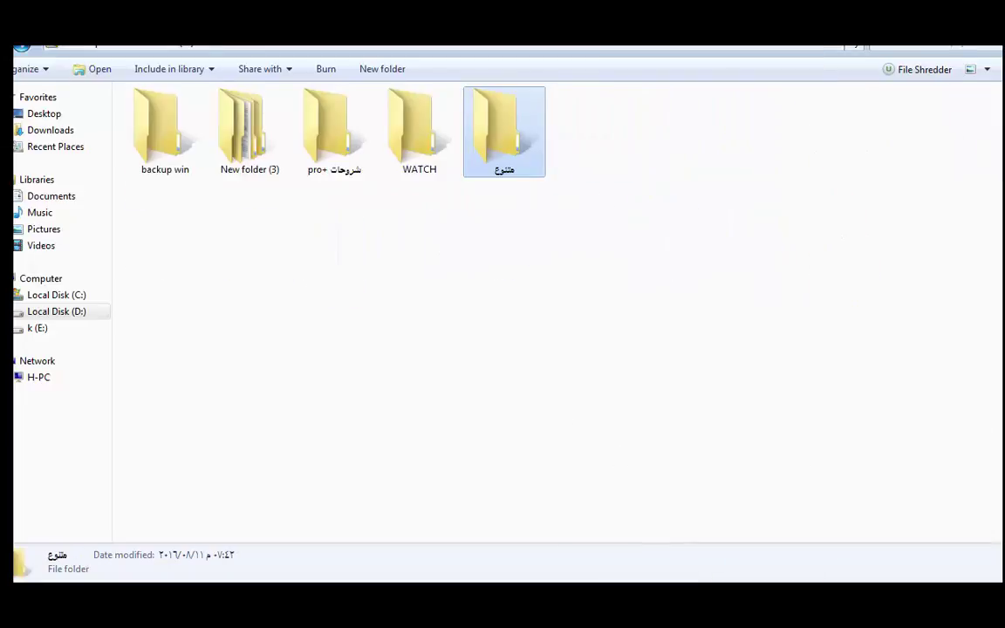
right_click(672, 143)
click(730, 251)
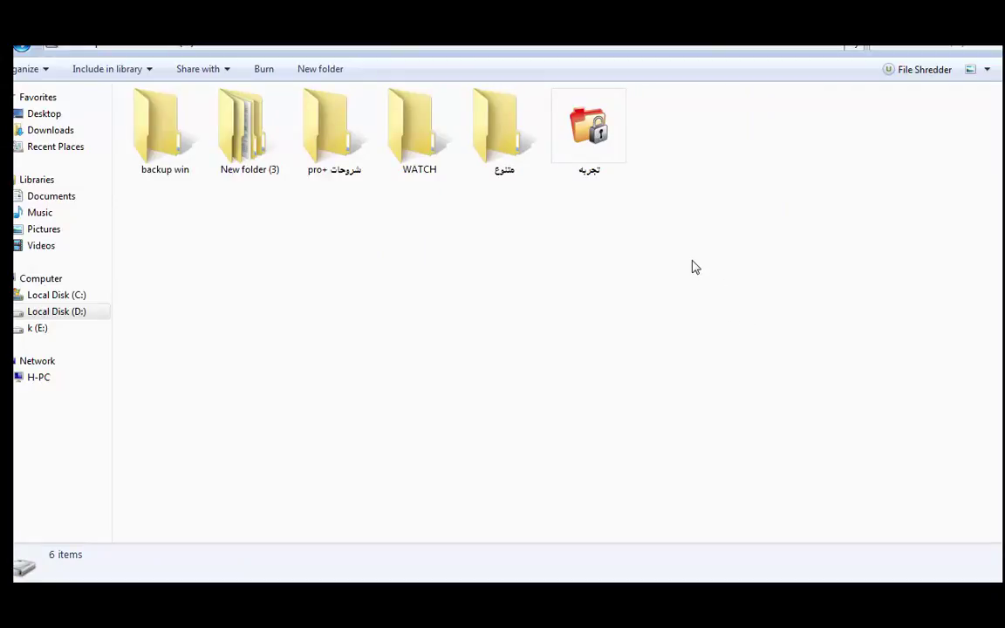
- Try to delete the protected تجربه folder from Local Disk (D:), retry the deletion, and cancel it
click(602, 154)
right_click(602, 154)
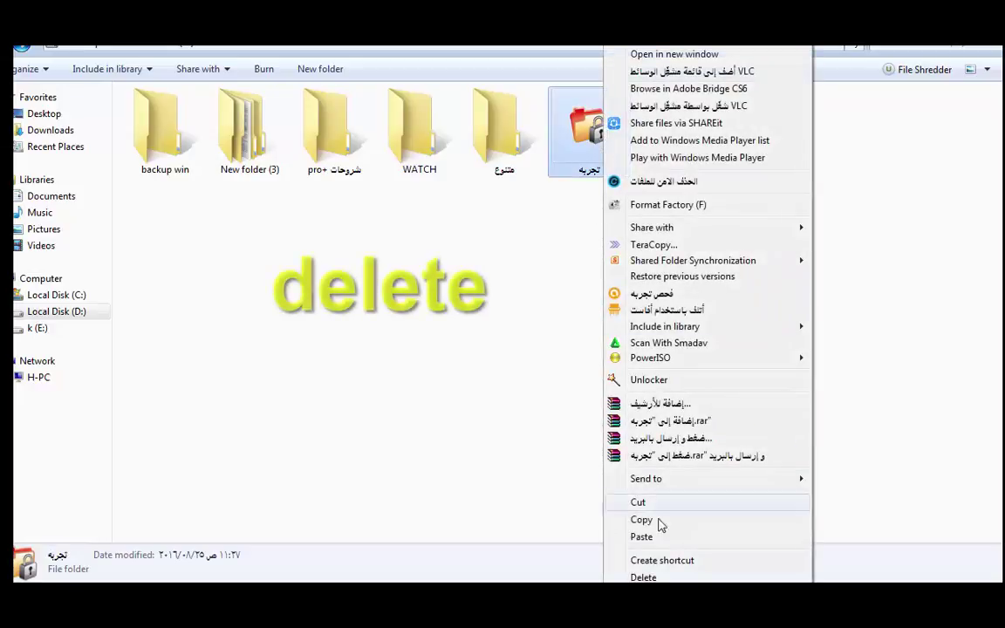
click(576, 153)
right_click(576, 153)
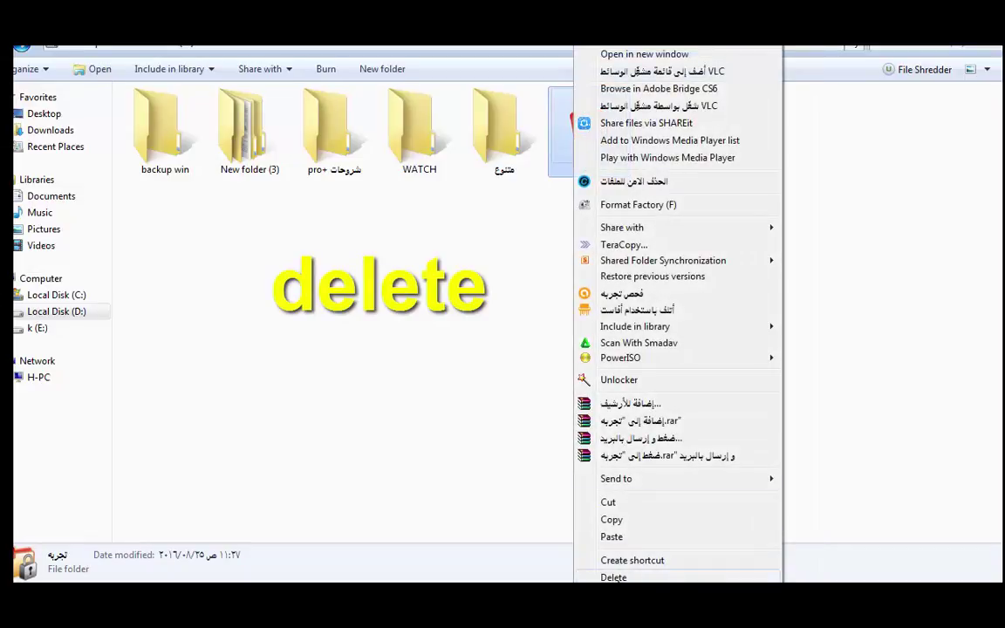
click(630, 574)
click(585, 373)
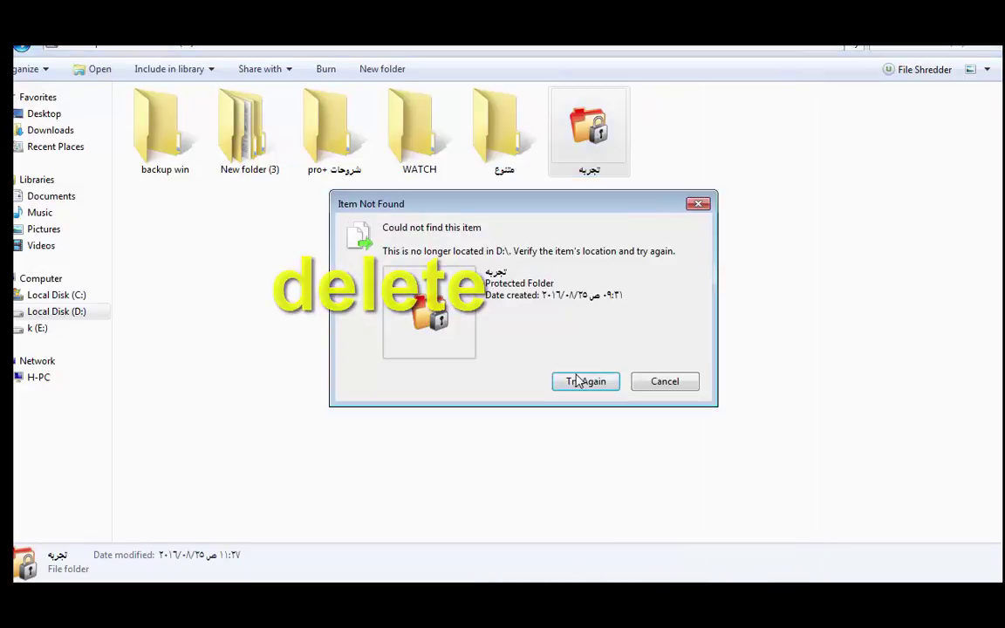
click(576, 382)
click(576, 382)
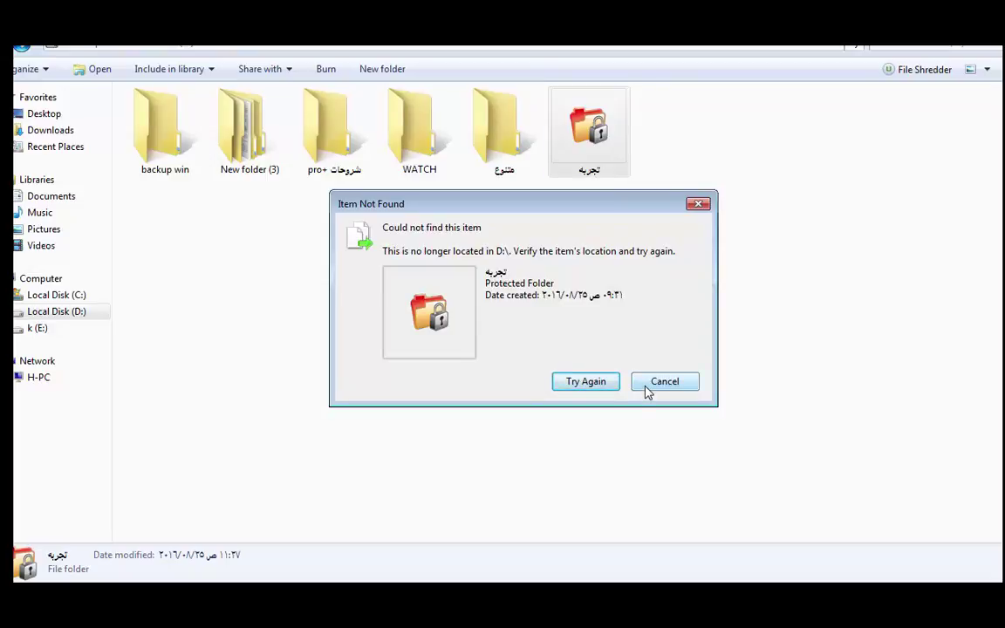
click(647, 393)
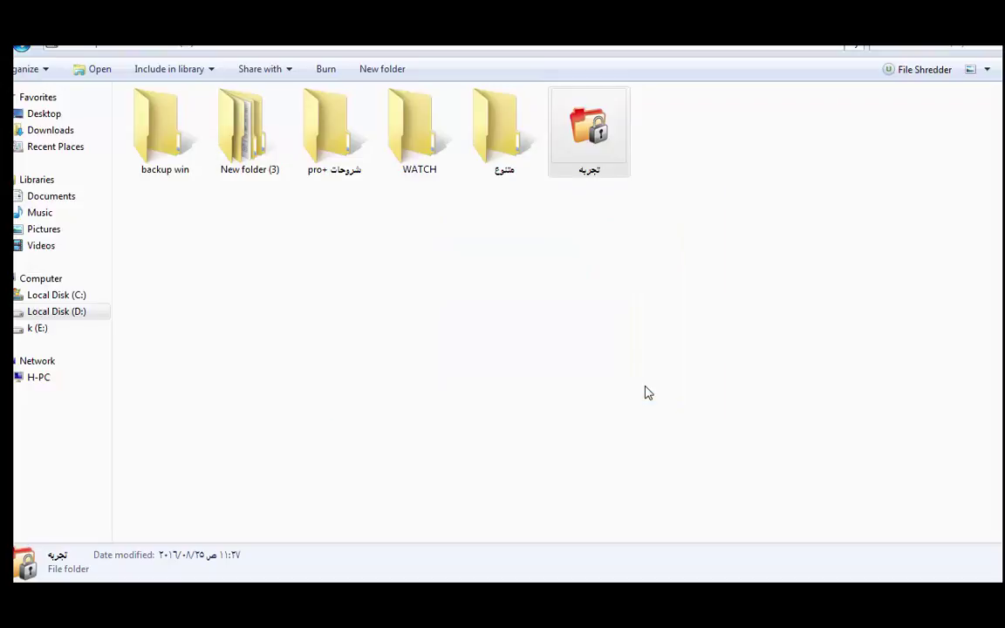
- Open the protected تجربه folder, delete the 00 application inside it, and refresh the folder view
right_click(602, 179)
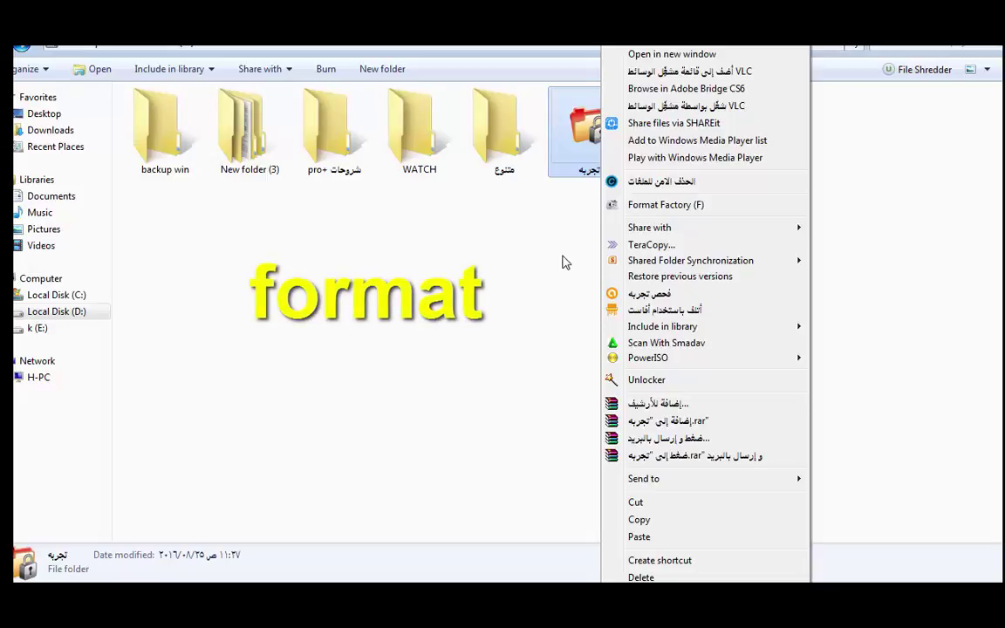
click(570, 164)
double_click(569, 164)
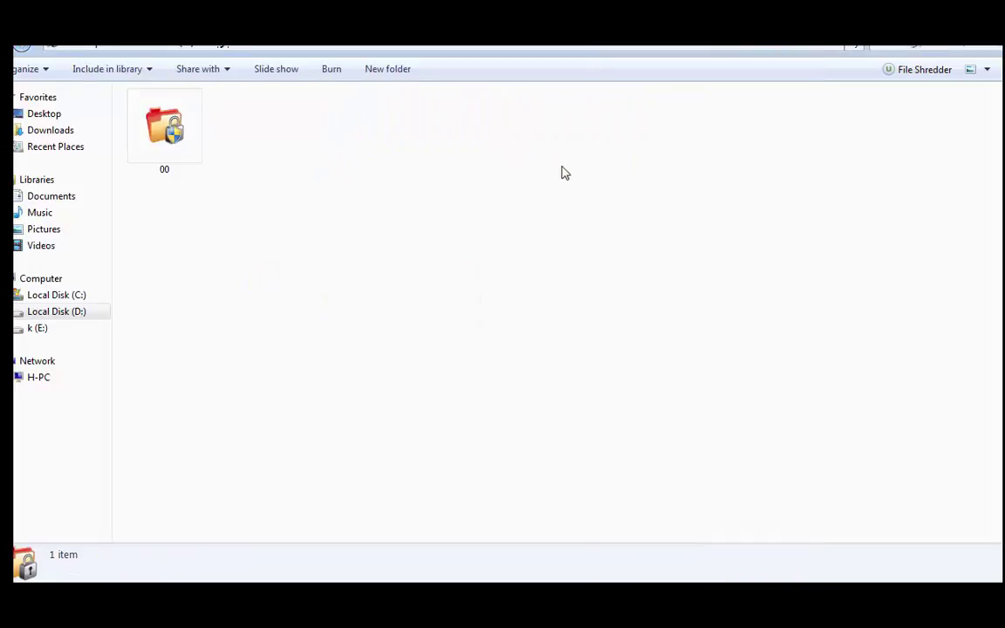
right_click(166, 140)
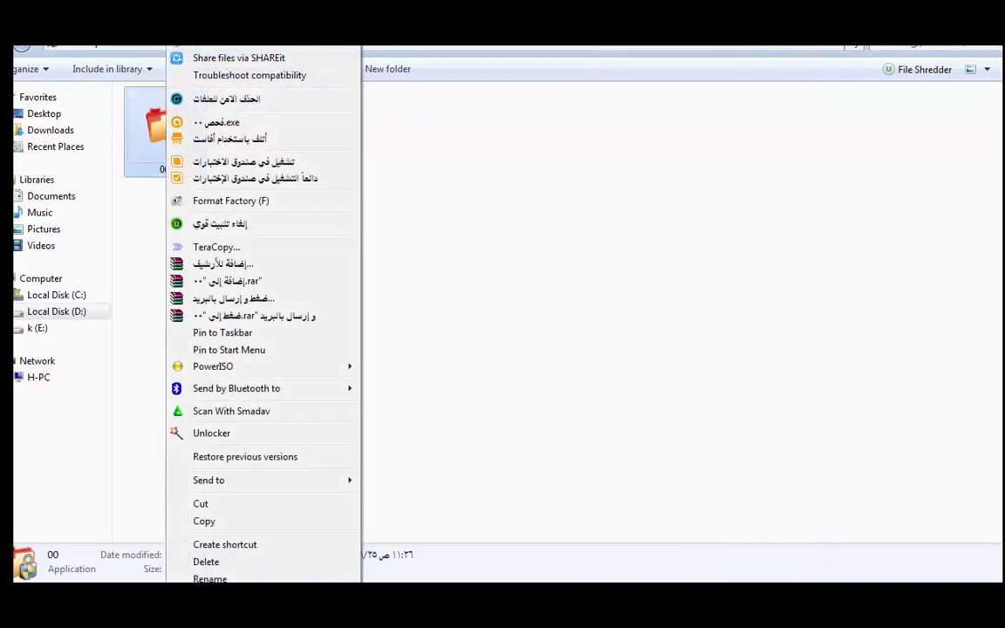
click(209, 562)
click(581, 370)
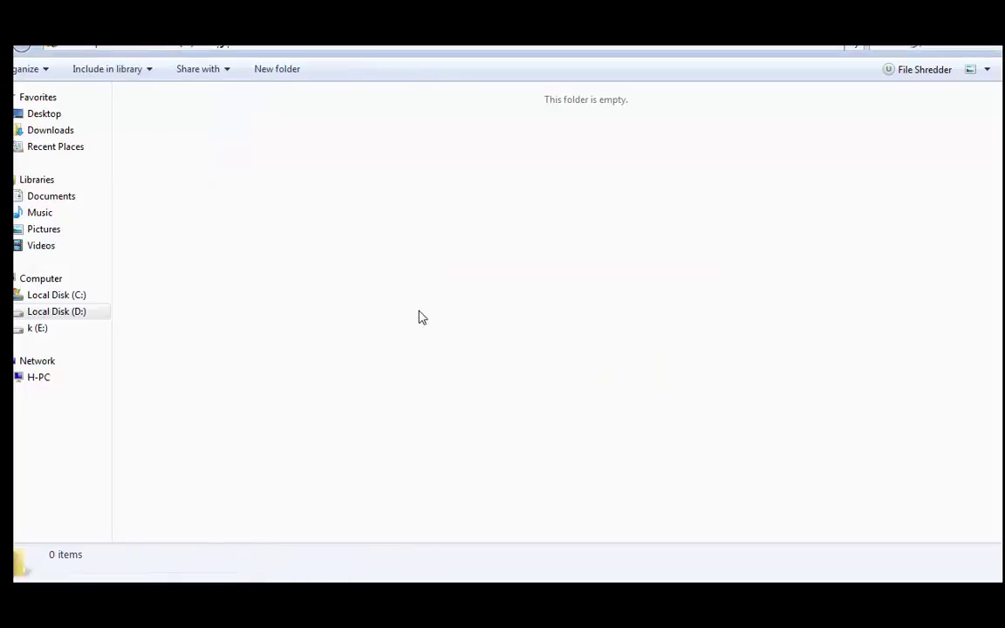
right_click(248, 176)
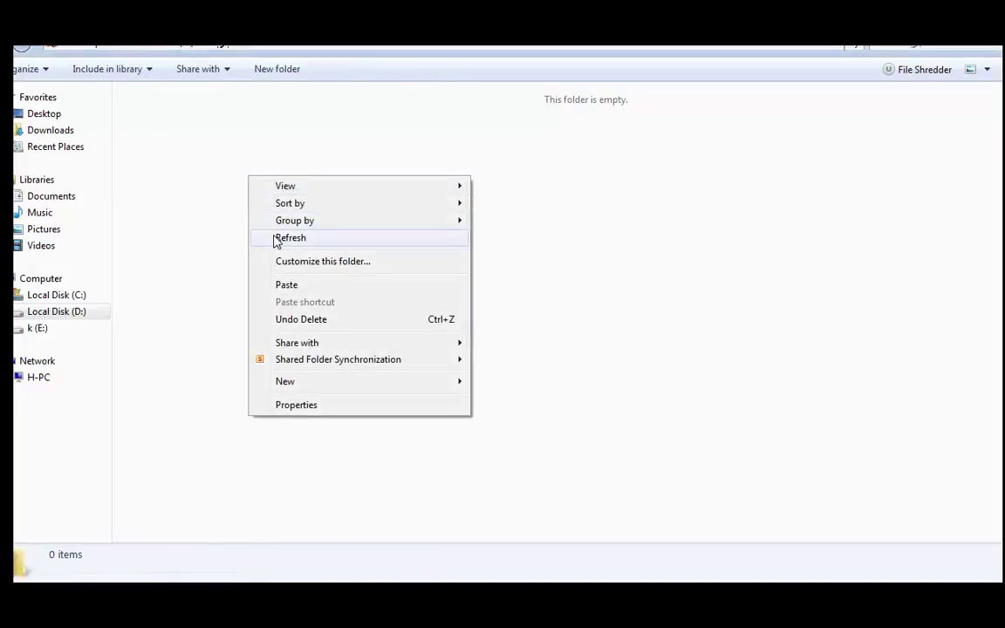
click(279, 240)
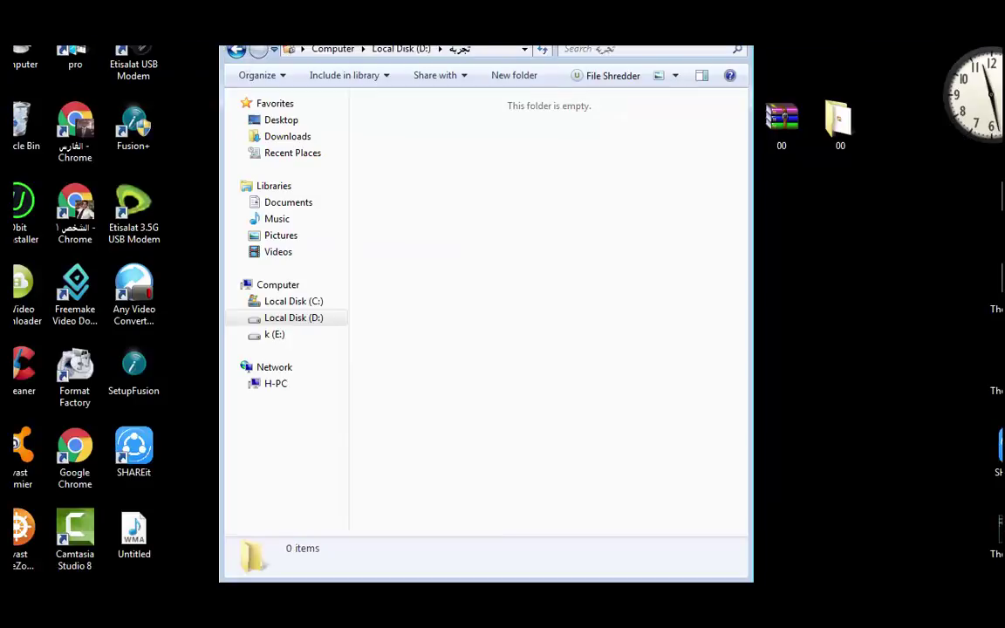
- Copy the 00 application from the desktop's 00 folder and paste it into the empty تجربه folder on drive D:
double_click(839, 122)
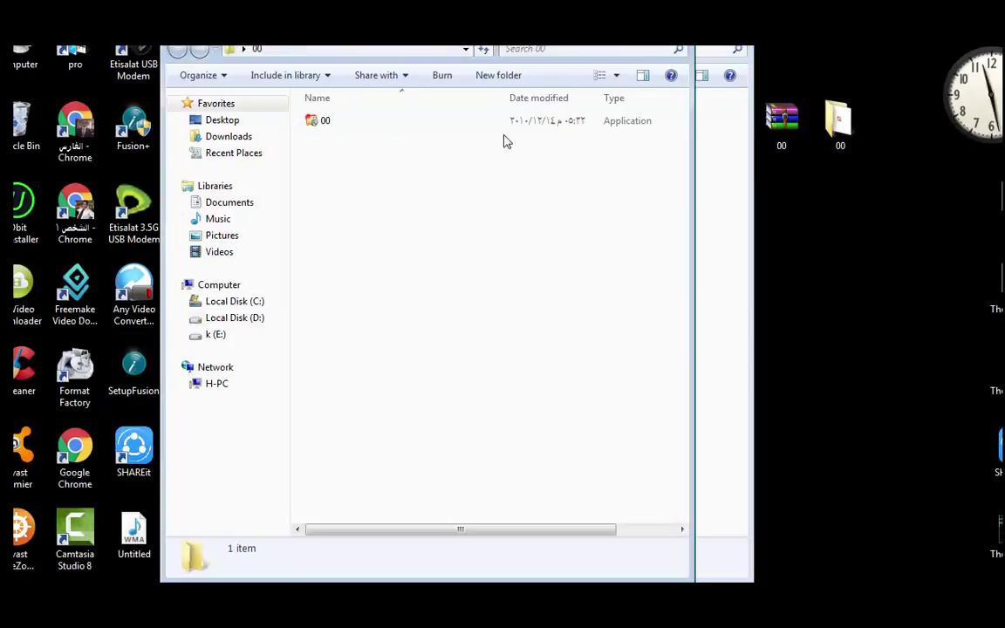
click(312, 124)
right_click(319, 126)
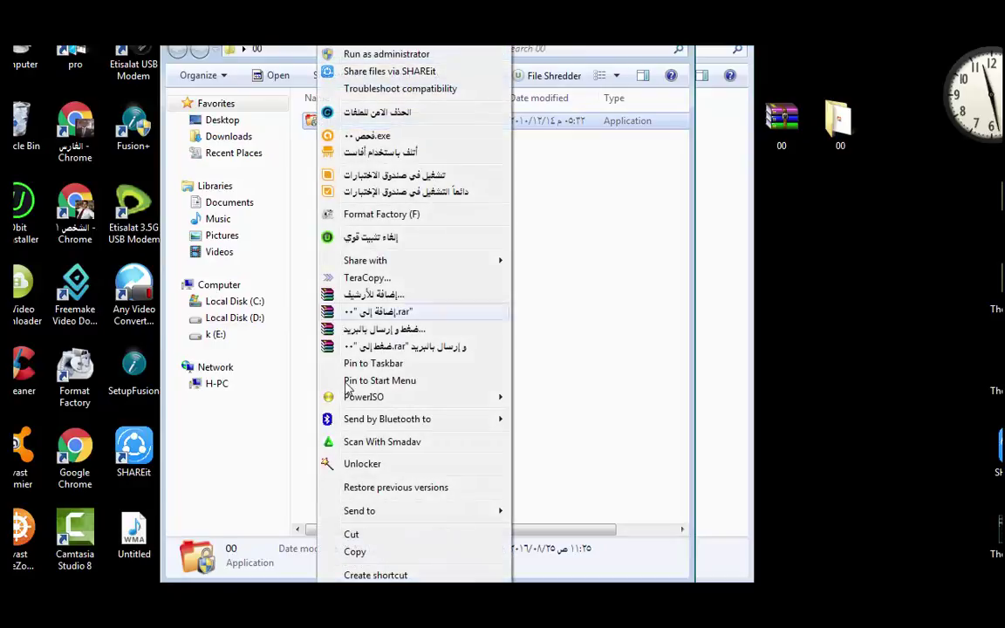
click(353, 551)
click(730, 217)
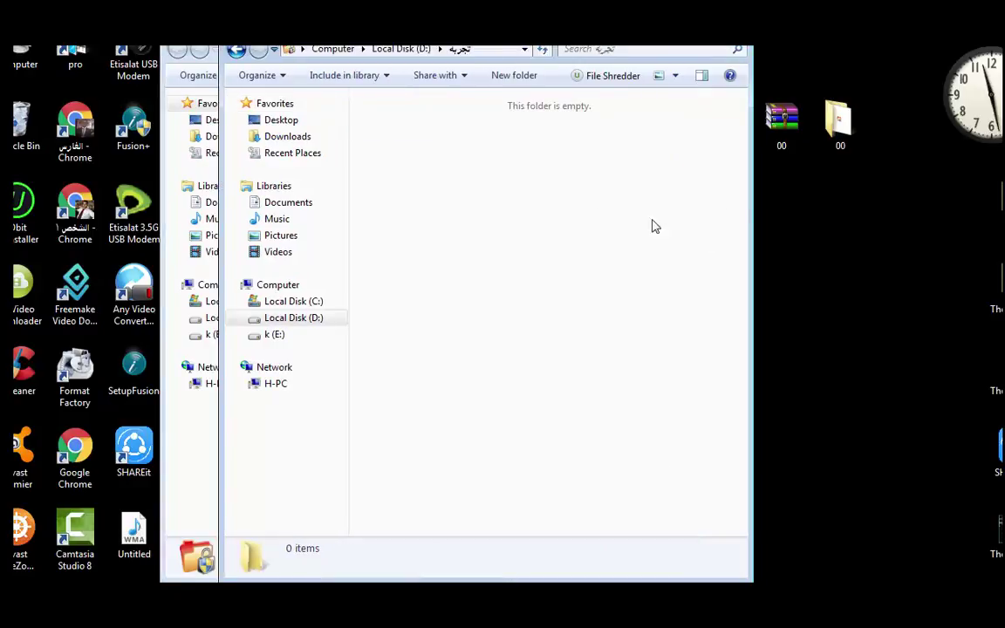
right_click(555, 187)
click(586, 291)
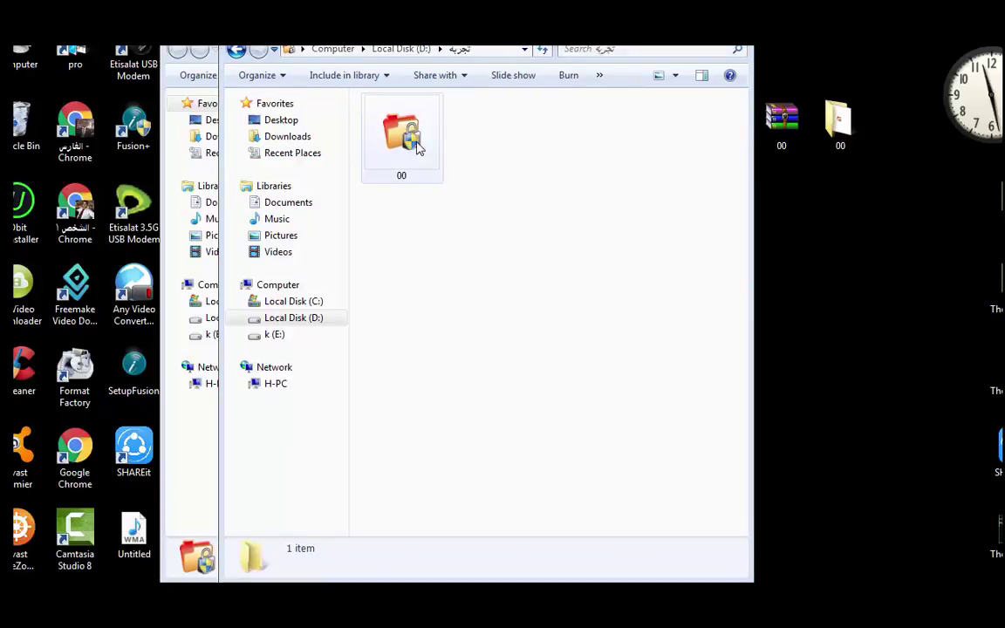
- Run the pasted 00 application, enter the folder password, and unprotect the تجربه folder with the Complete option
double_click(416, 145)
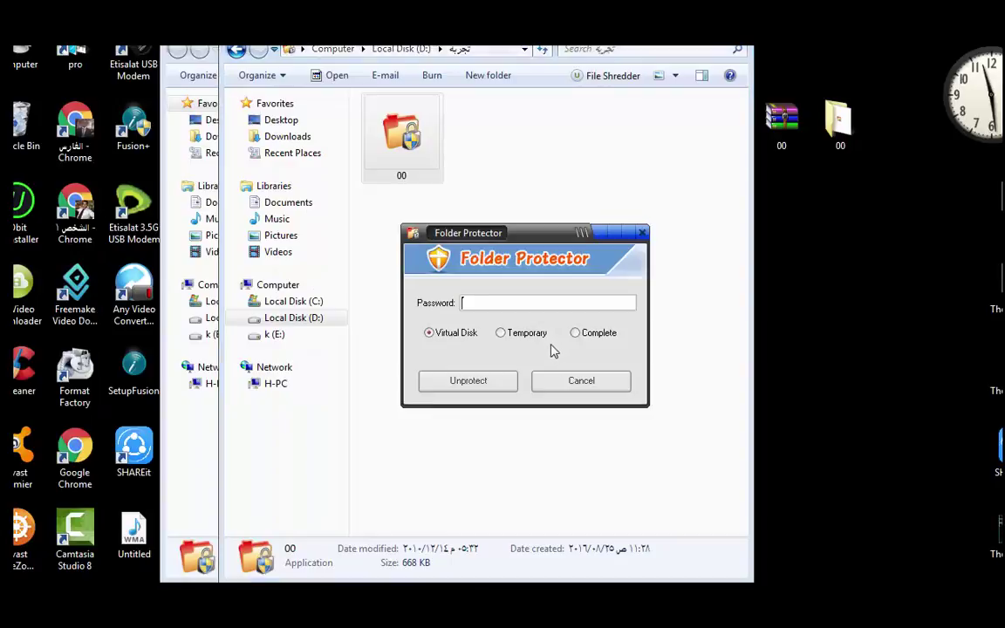
text(****)
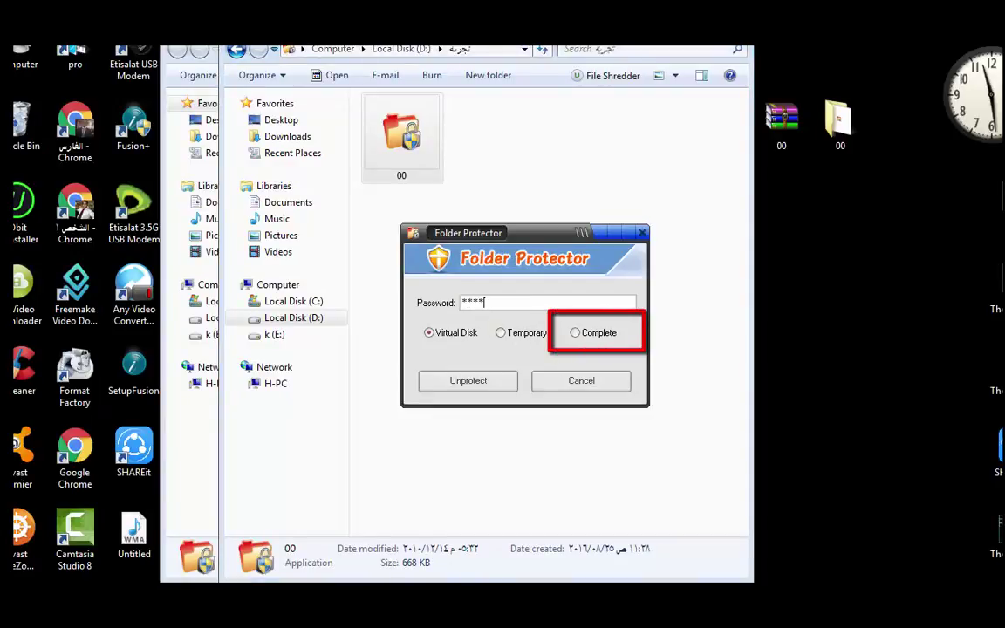
click(576, 336)
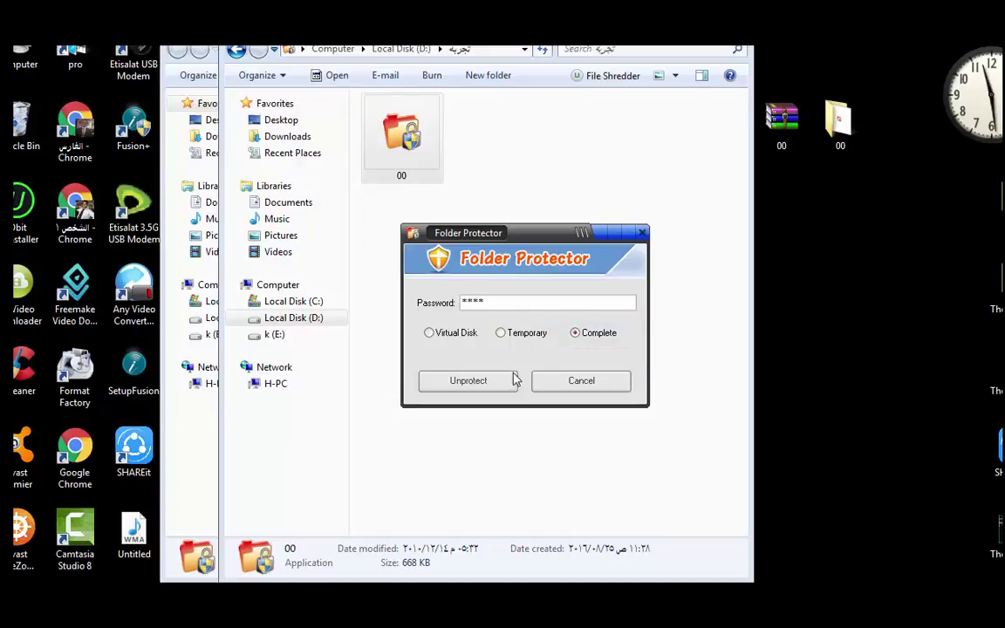
click(489, 392)
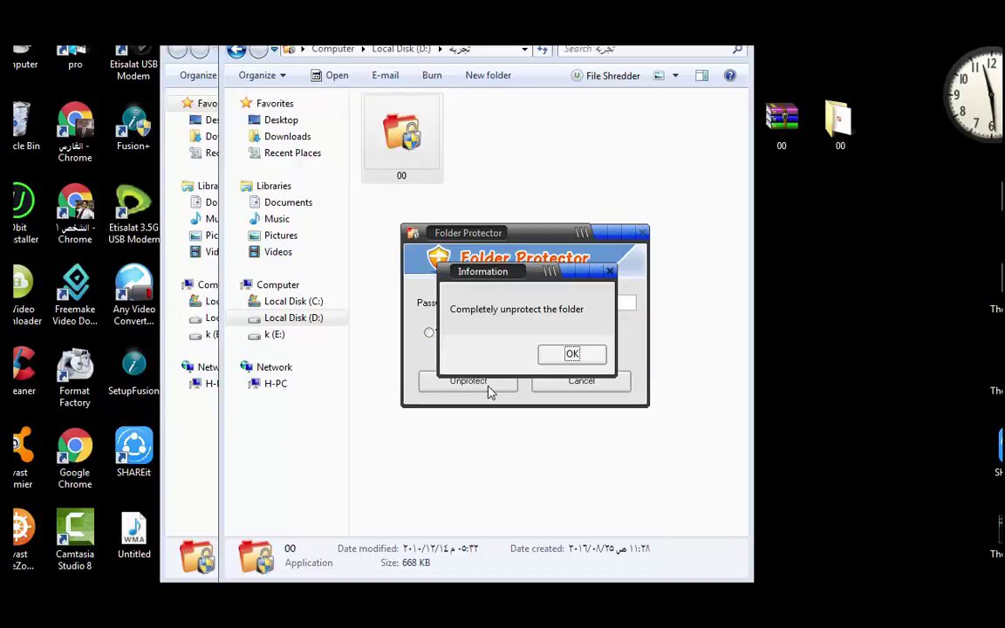
click(567, 352)
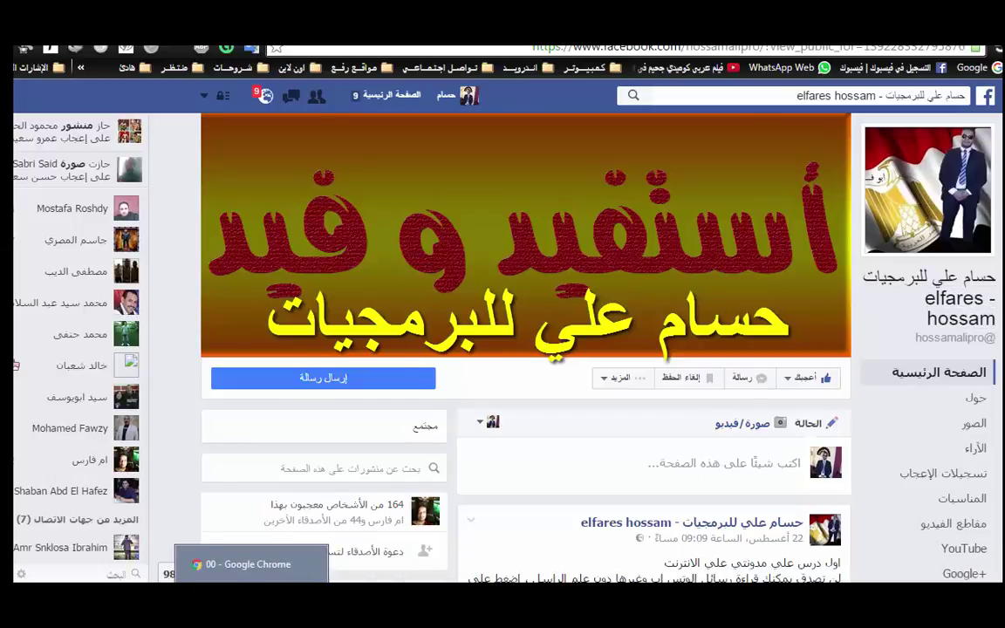
- Switch to the Google Chrome window with the blog post preview and look through the page with the program's download link
click(225, 577)
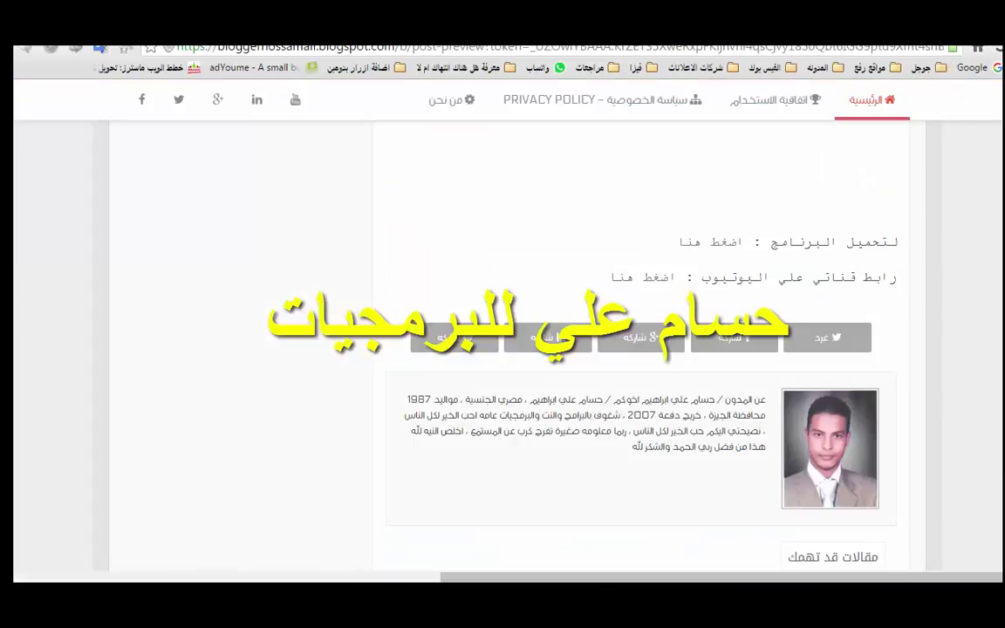
scroll(982, 225, up, 5)
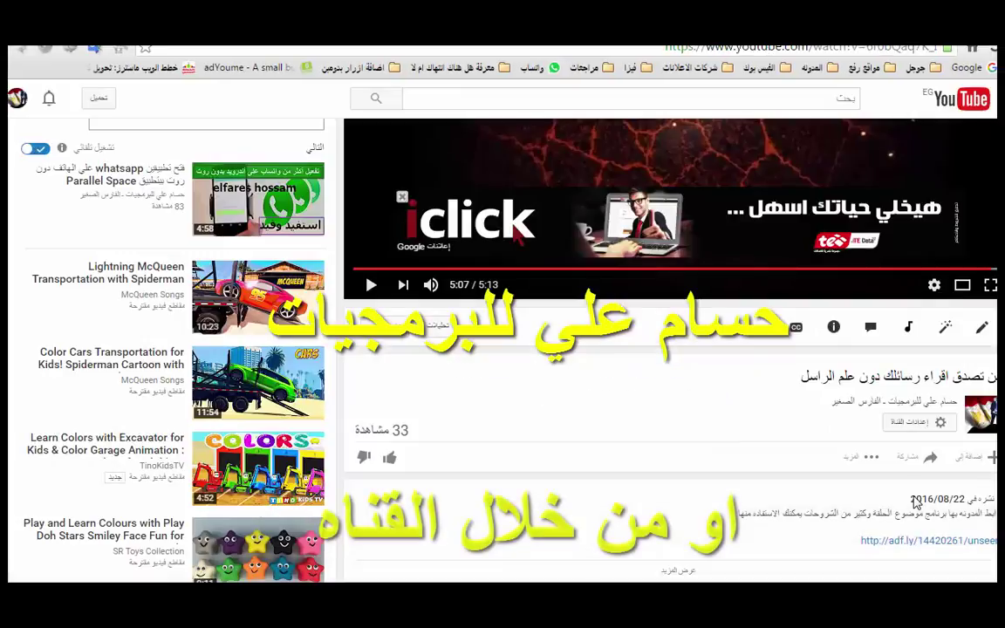